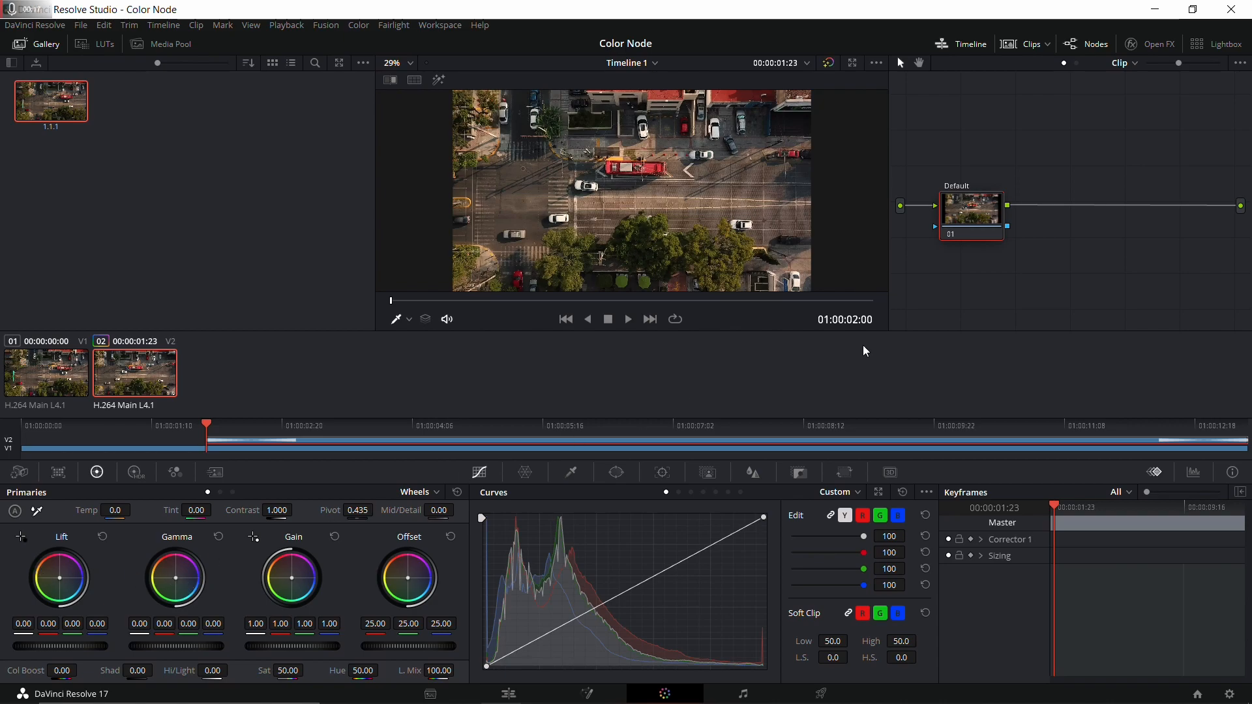
click(971, 221)
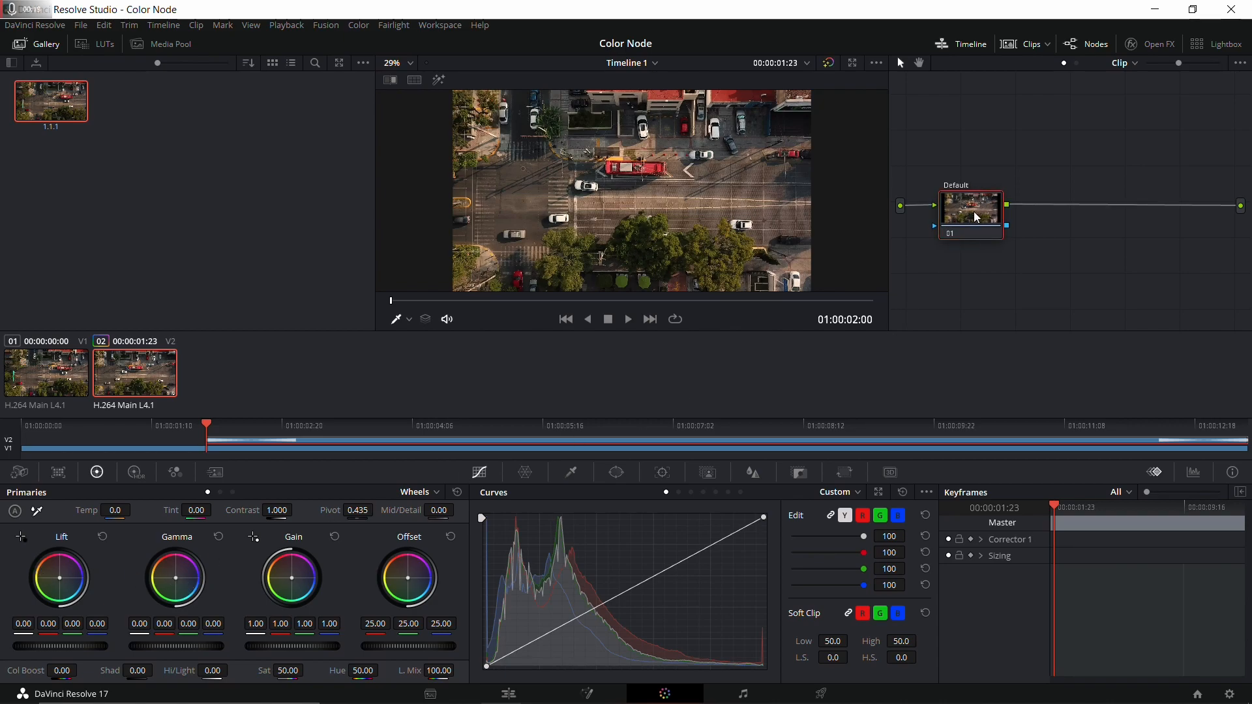
drag(975, 213, 973, 203)
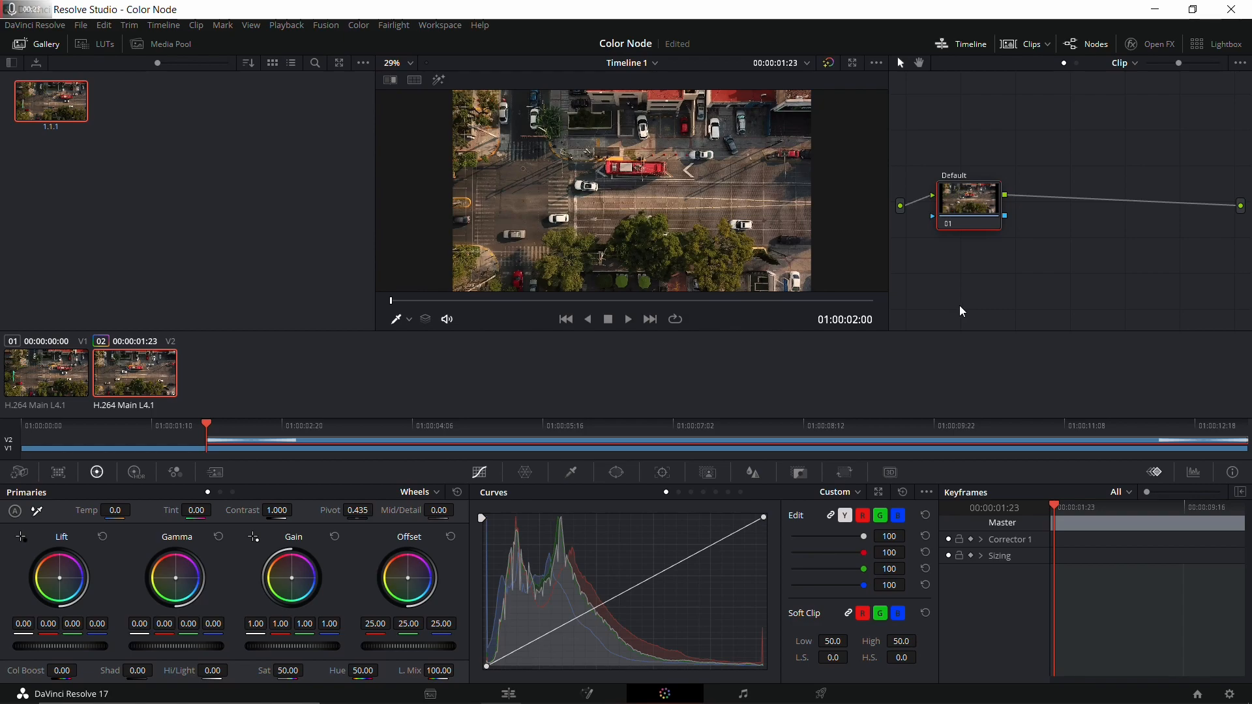
drag(965, 206, 968, 215)
right_click(969, 215)
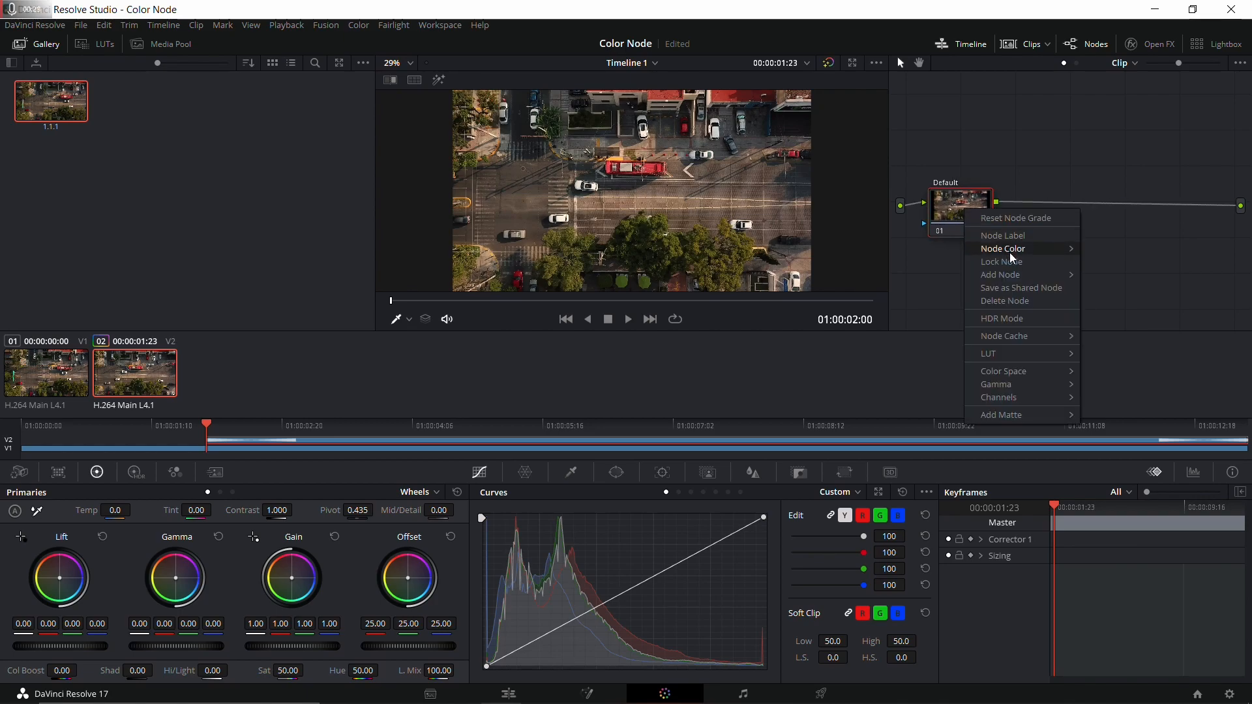
mouse_move(1011, 275)
right_click(955, 195)
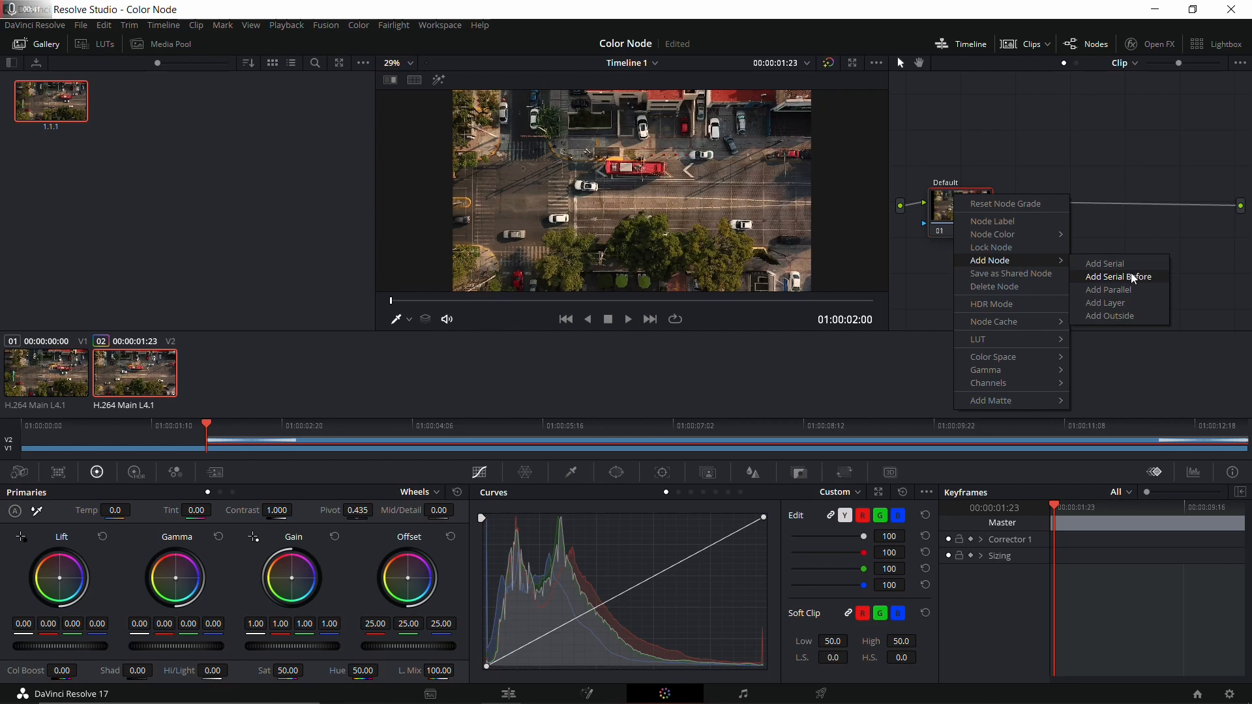
click(1197, 265)
- Add a serial node after the Default node and space the two nodes apart
mouse_move(958, 213)
mouse_down()
mouse_move(1015, 207)
mouse_move(980, 208)
mouse_up()
right_click(976, 210)
mouse_move(1035, 275)
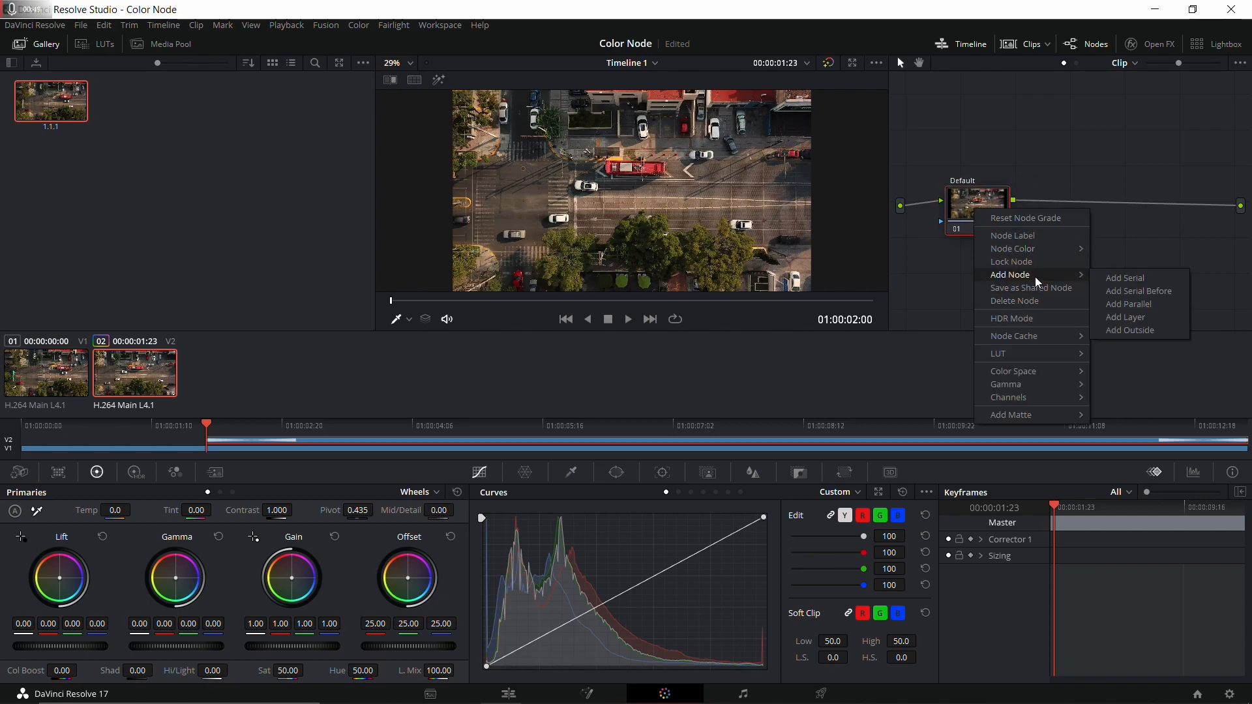
click(1132, 280)
drag(1069, 205, 1137, 201)
- Insert two more serial nodes into the chain with the Default node
right_click(1137, 201)
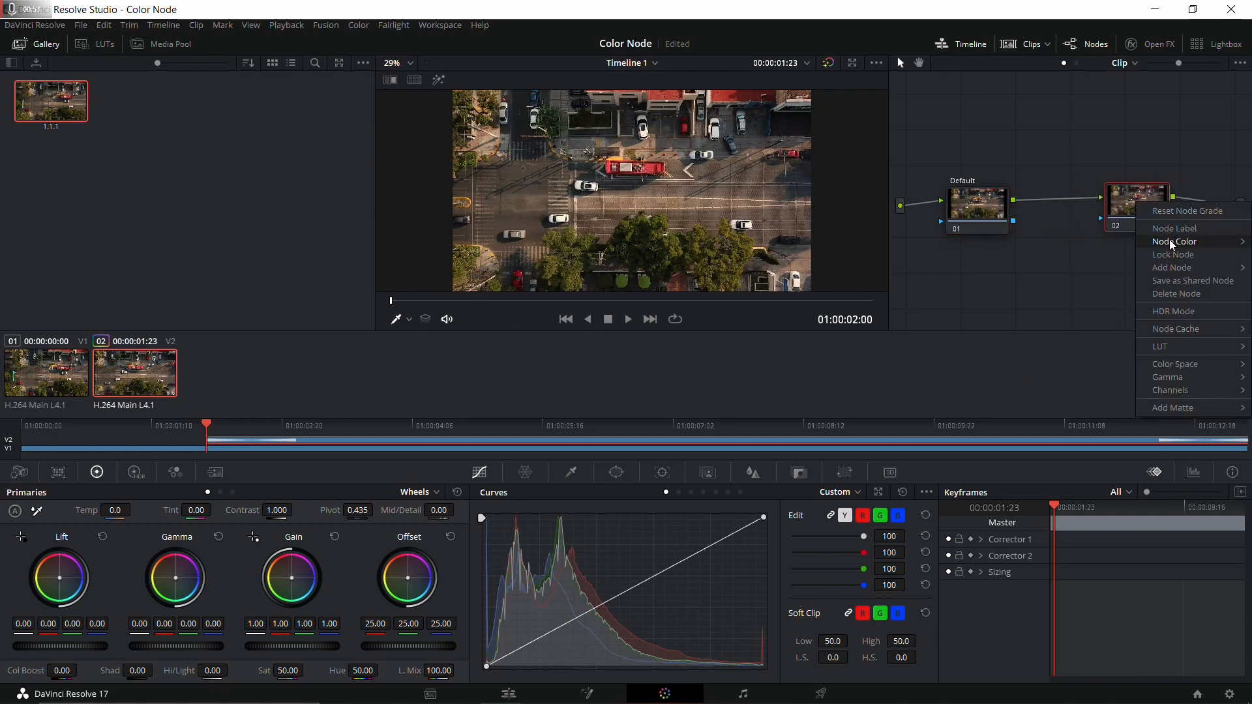
mouse_move(1172, 267)
click(1106, 283)
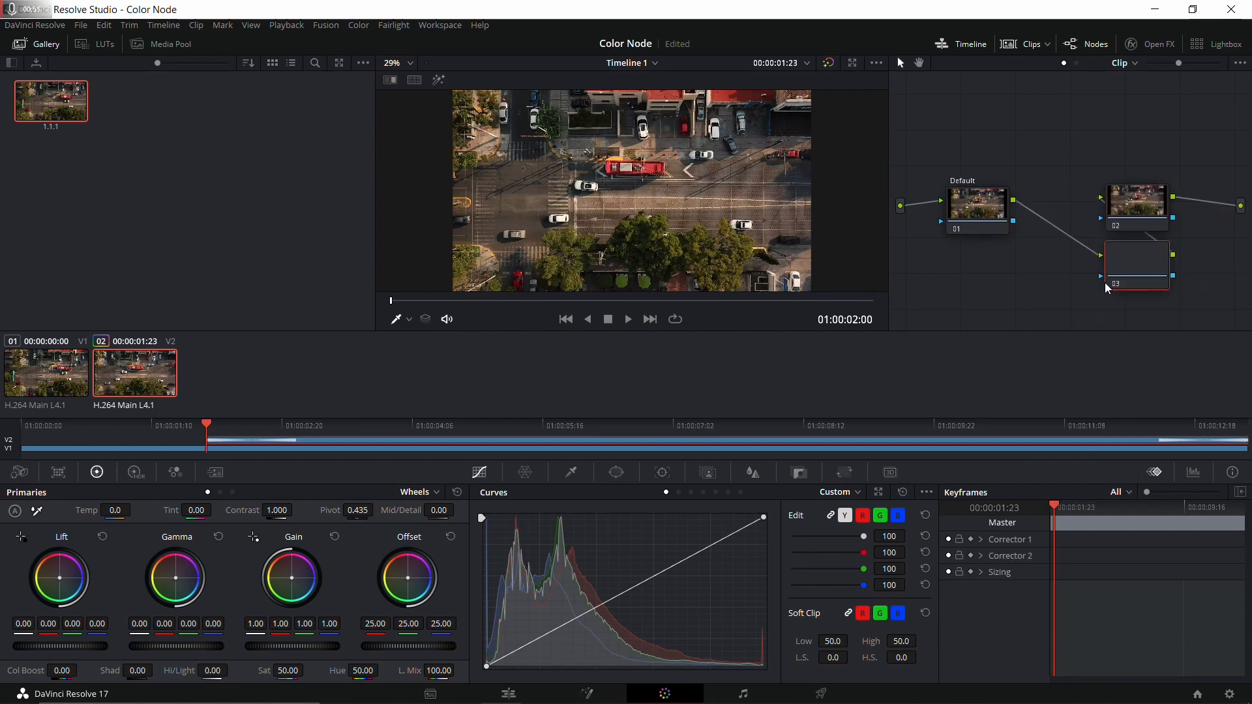
drag(1150, 268, 1070, 211)
right_click(1071, 214)
mouse_move(1113, 268)
click(1010, 275)
- Arrange the four nodes so that 01, 02 and 03 form an upper row with node 04 below them
drag(1146, 264, 1142, 314)
drag(1130, 223, 1135, 178)
drag(1055, 219, 1062, 171)
drag(969, 208, 977, 156)
drag(1061, 159, 1059, 147)
drag(1138, 164, 1138, 154)
drag(1149, 285, 1096, 231)
- Label node 02 "Red"
click(1068, 142)
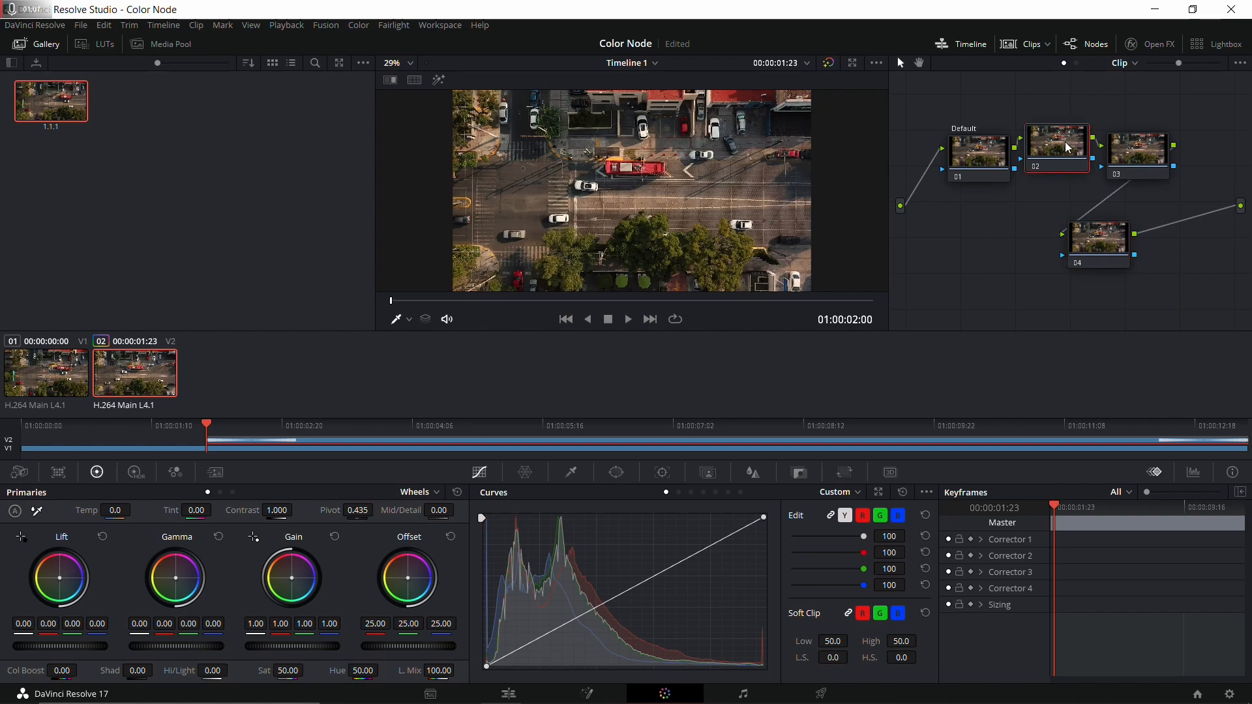
right_click(1052, 135)
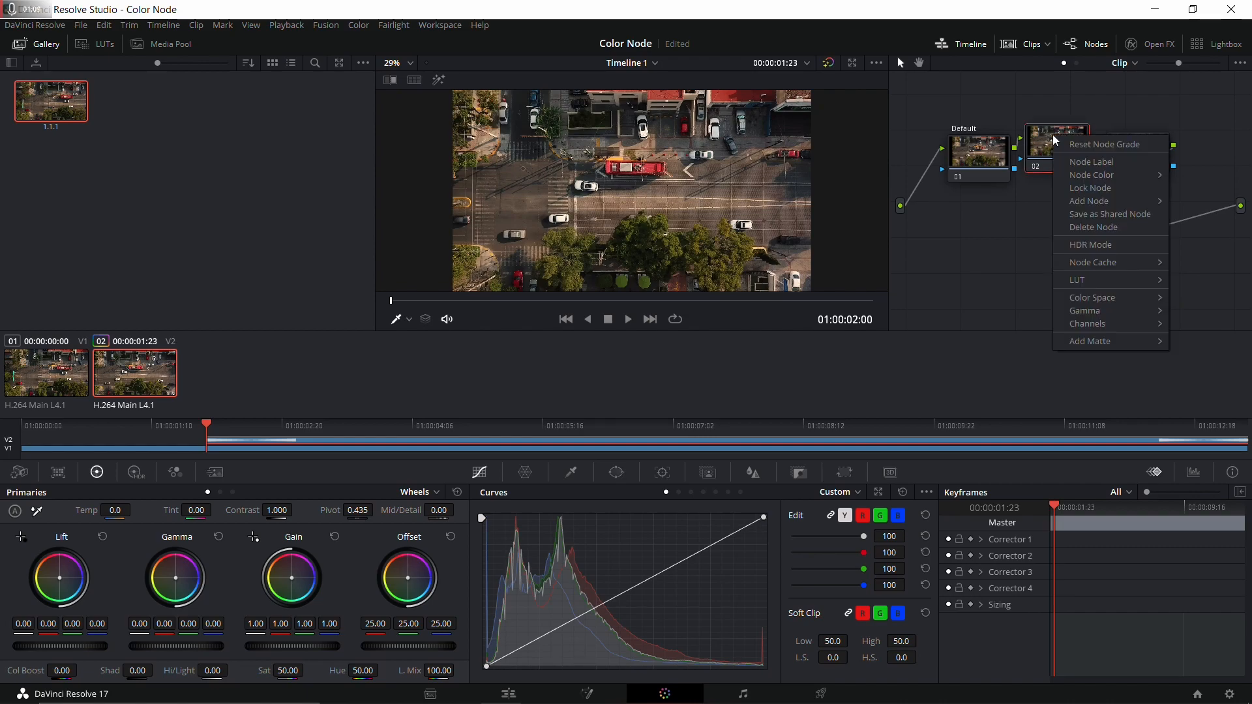
click(1089, 163)
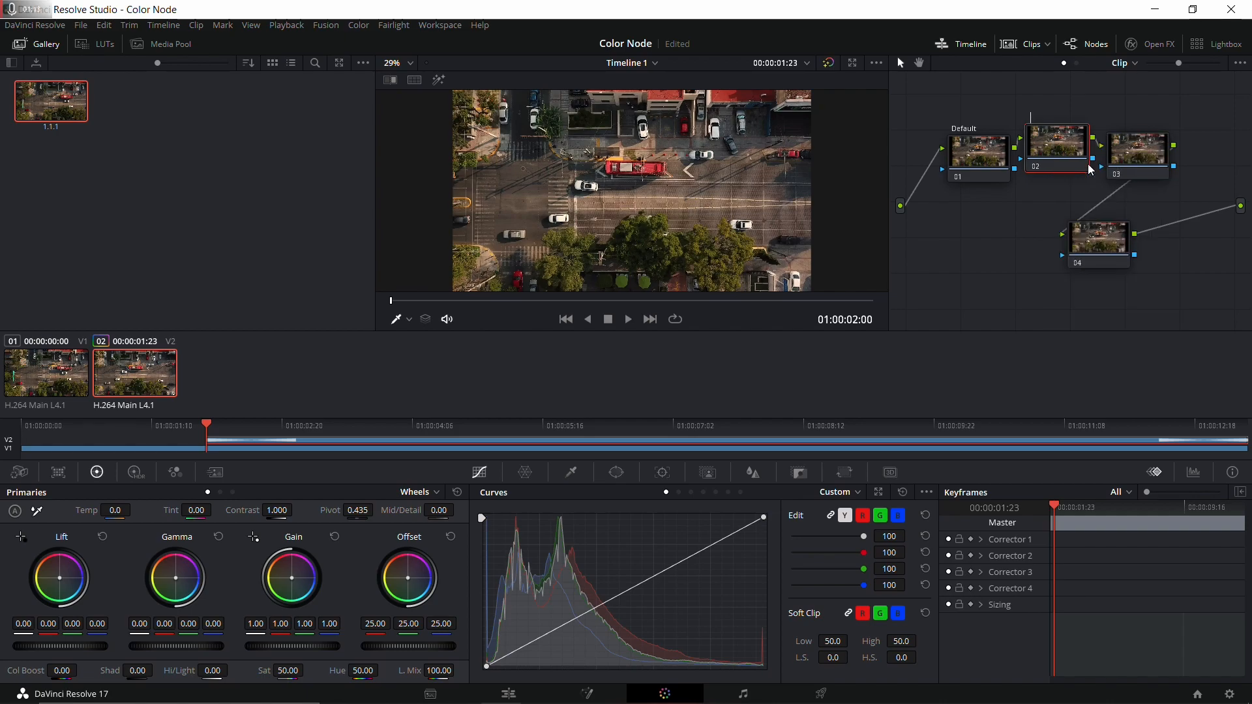
text(Red)
key(Return)
- Label node 03 "Green"
right_click(1116, 162)
right_click(1145, 157)
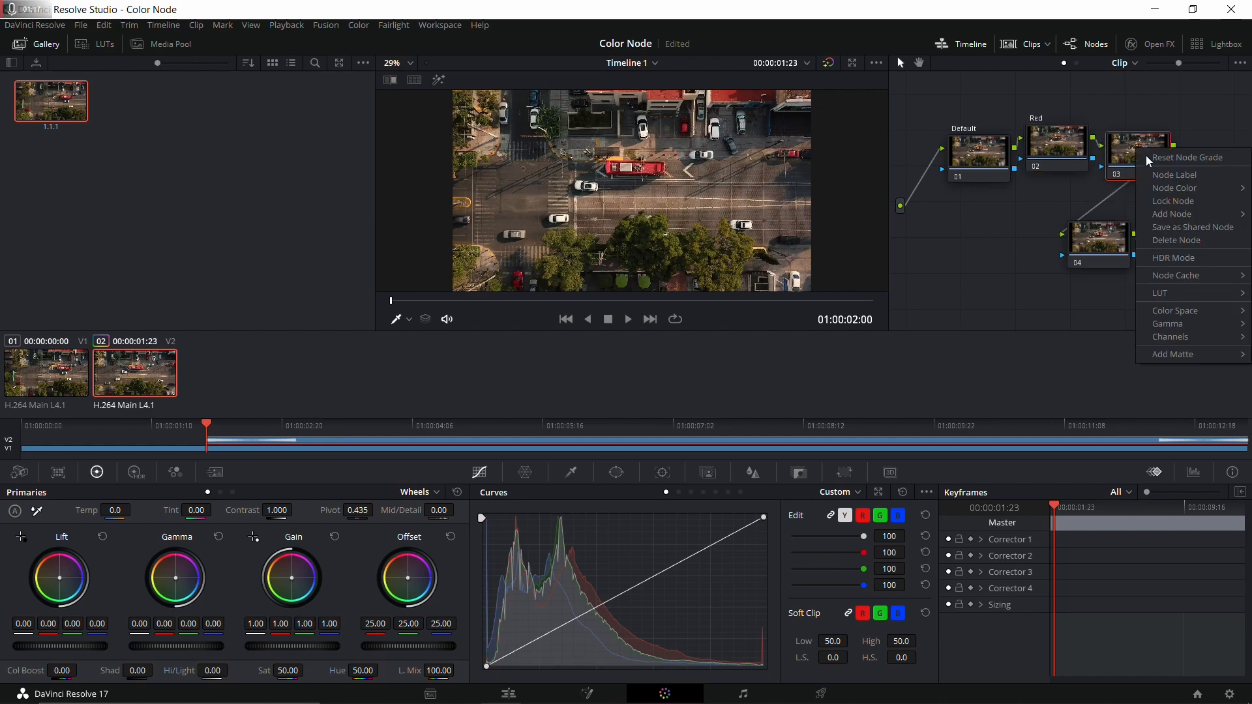
click(1163, 176)
text(Green)
key(Return)
- Label node 04 "Blue"
right_click(1088, 250)
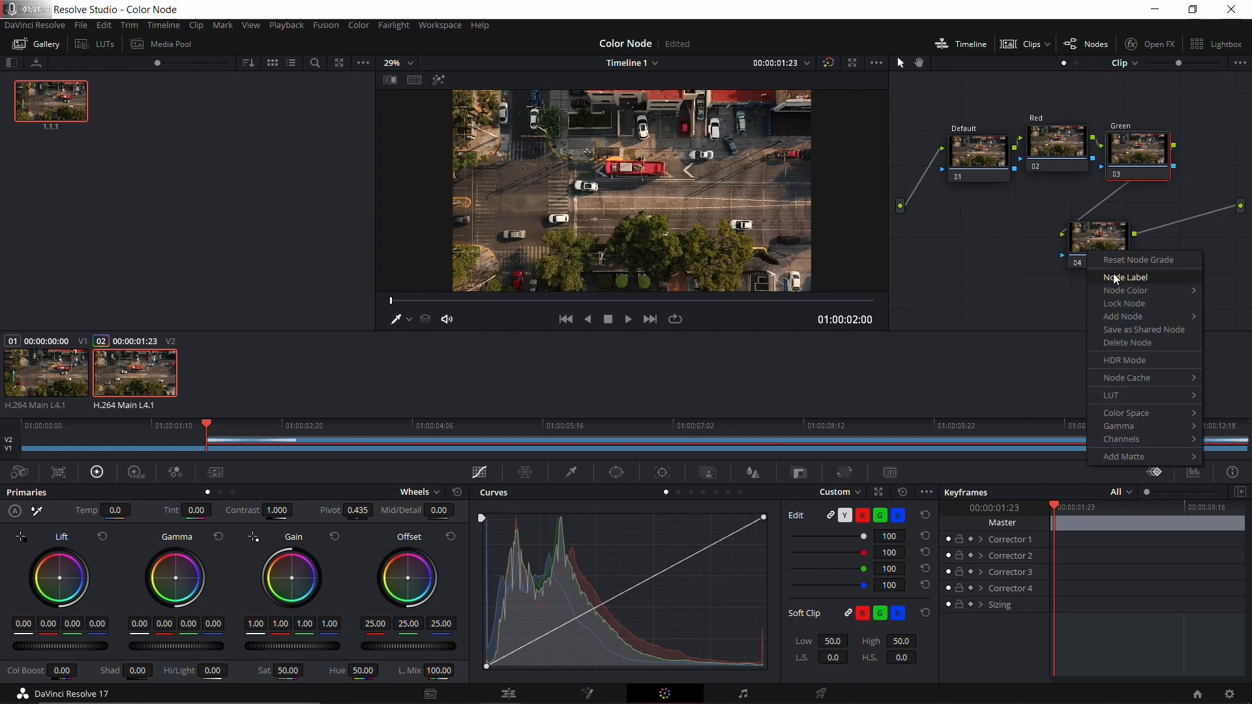
click(1115, 277)
text(Blue)
key(Return)
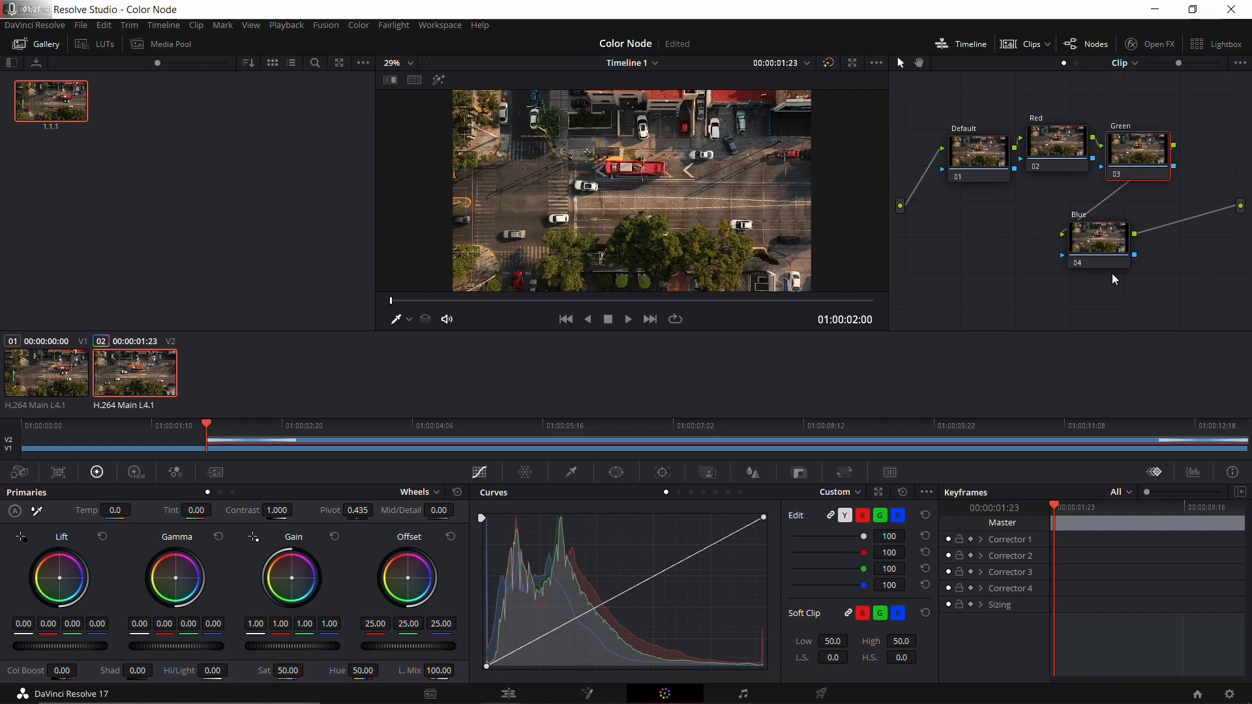
right_click(984, 163)
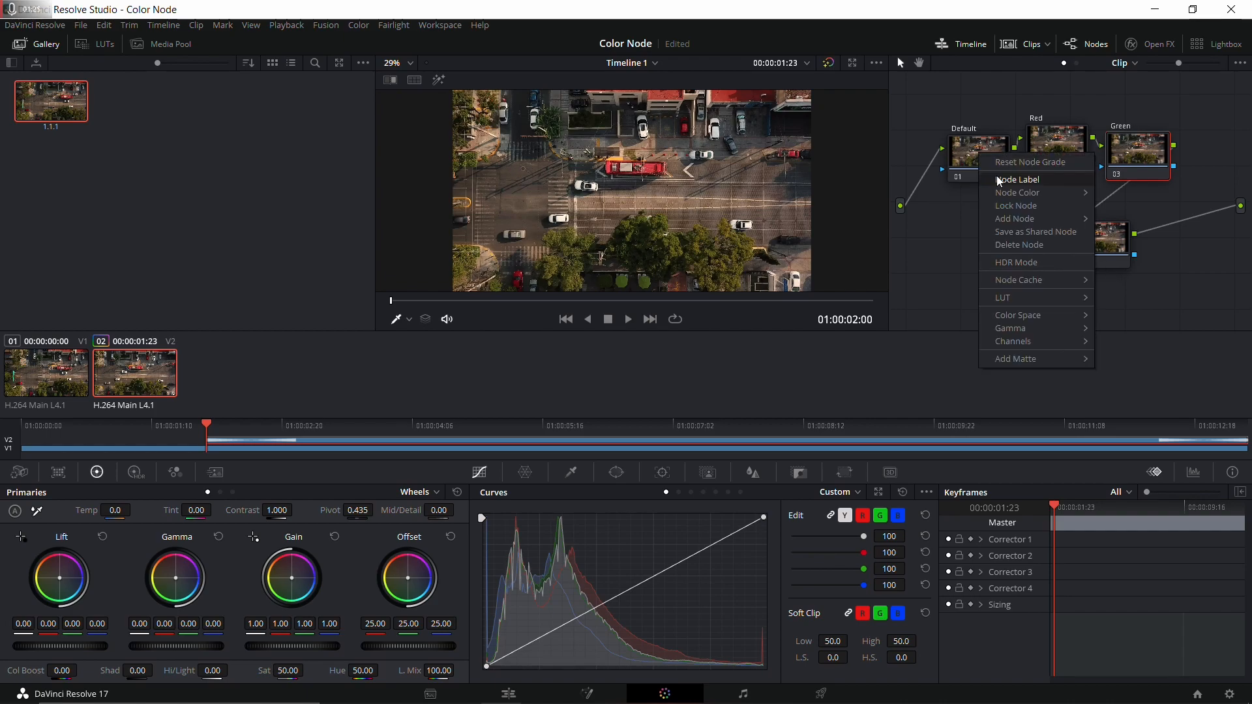
click(1012, 184)
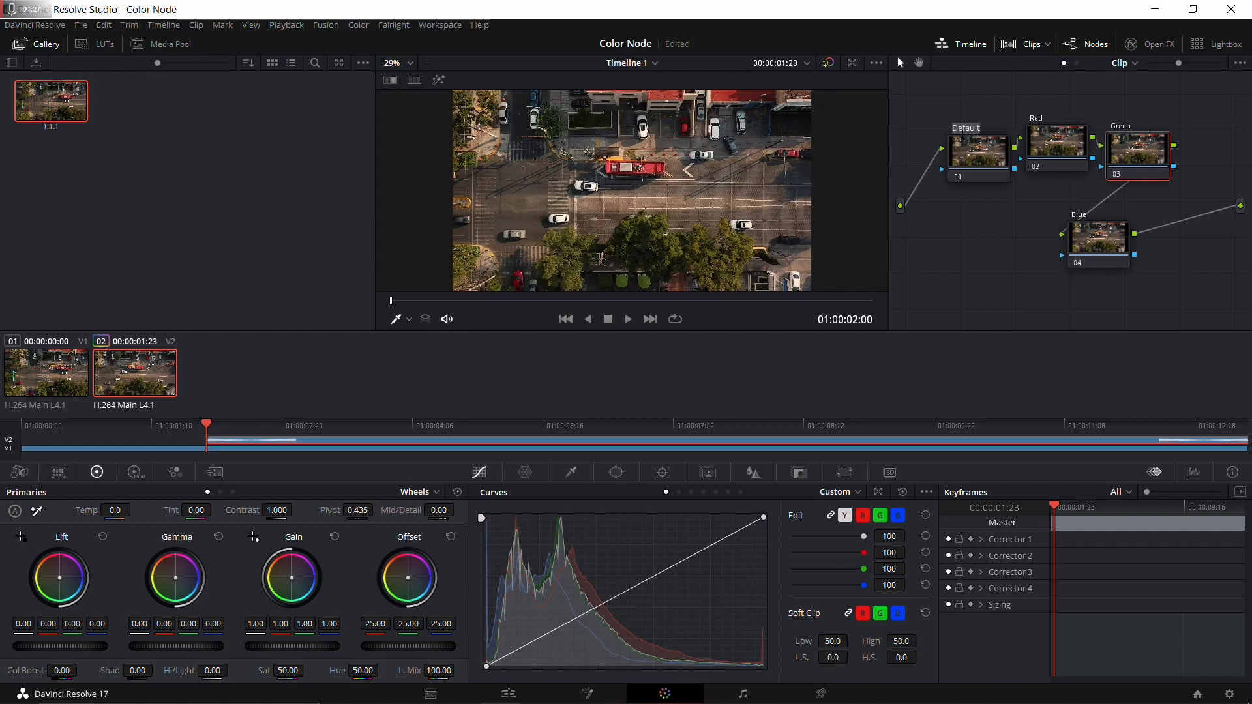
click(982, 221)
- Space the labelled nodes out more evenly in the node graph
drag(992, 160, 1041, 167)
drag(1140, 156, 1153, 154)
drag(1106, 242, 1143, 246)
drag(1153, 148, 1142, 160)
- Push the Red node's Lift toward red, to about 0.21 red, -0.04 green and -0.20 blue, and view it at 01:00:03:03
click(1061, 167)
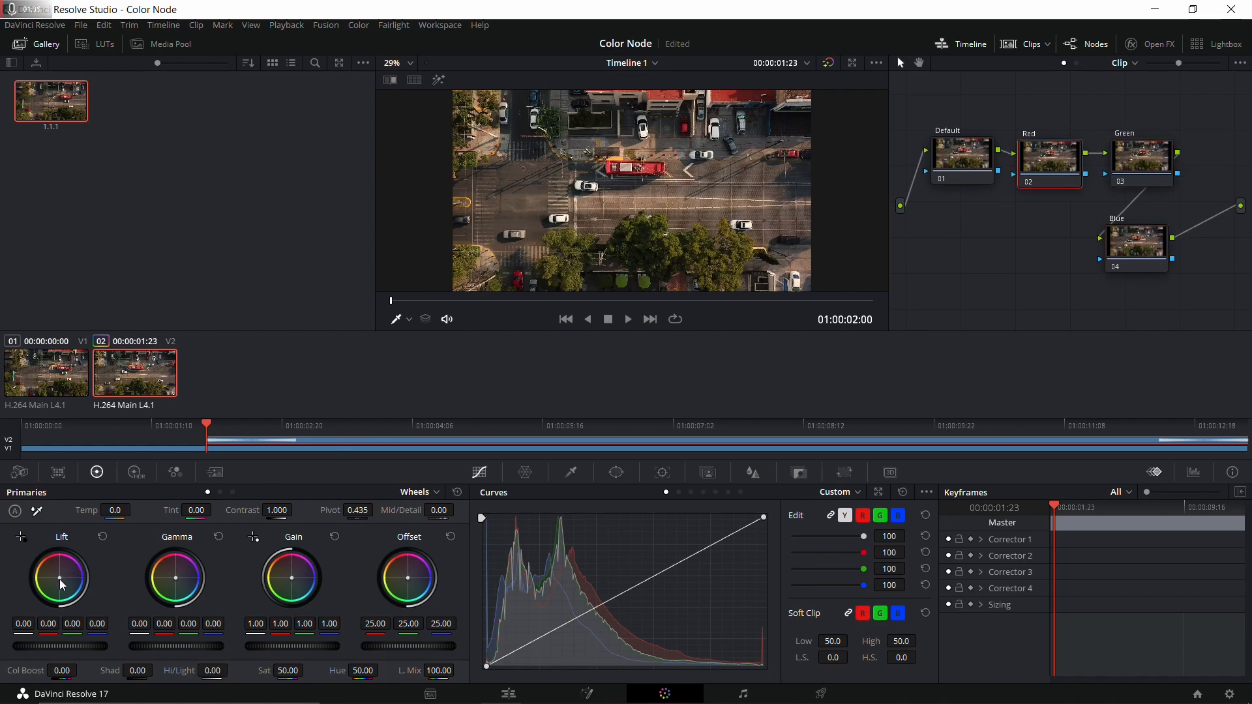
drag(60, 579, 51, 567)
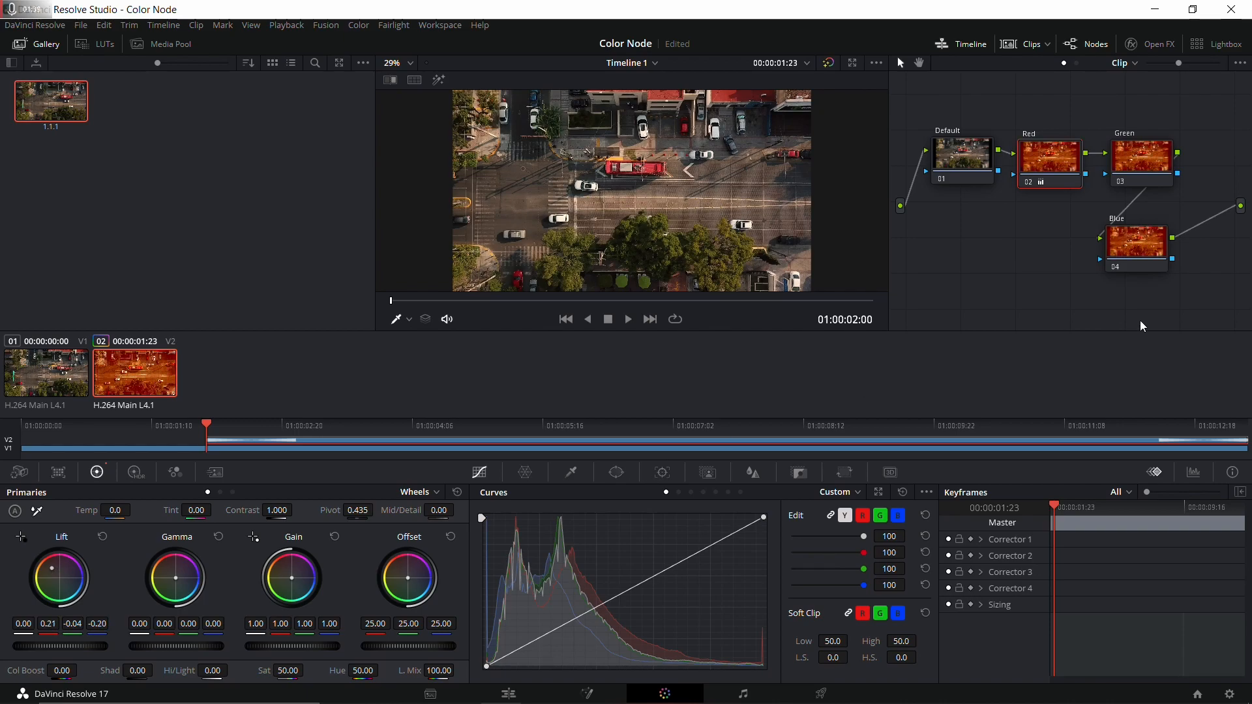
drag(1145, 246, 1178, 236)
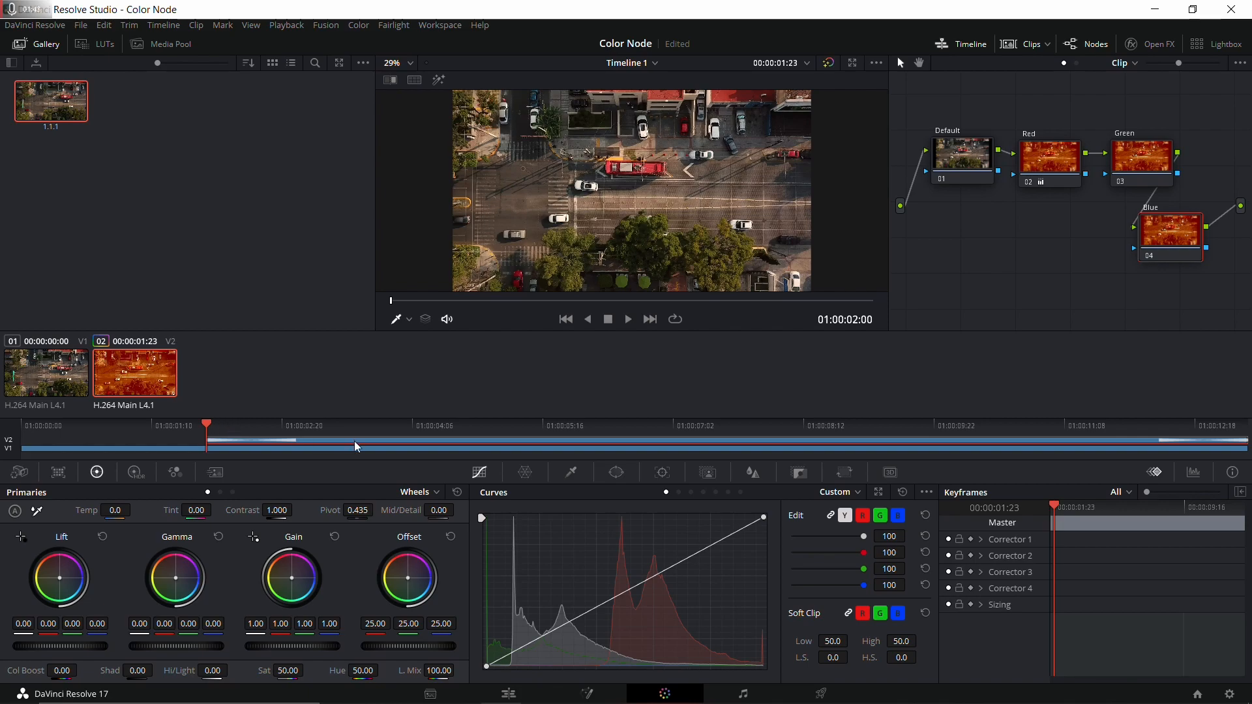
click(316, 429)
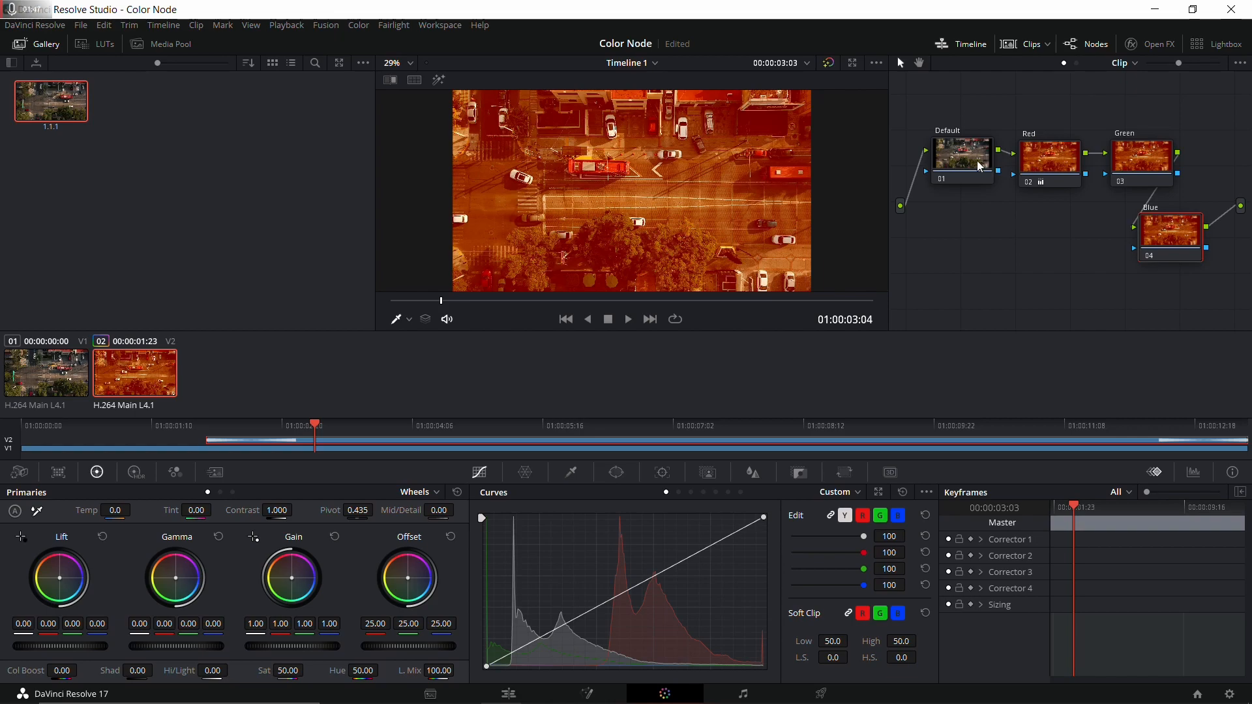
- Push the Green node's Lift toward green and the Blue node's Lift toward blue, to about 0.23 blue
drag(977, 161, 980, 169)
click(1148, 168)
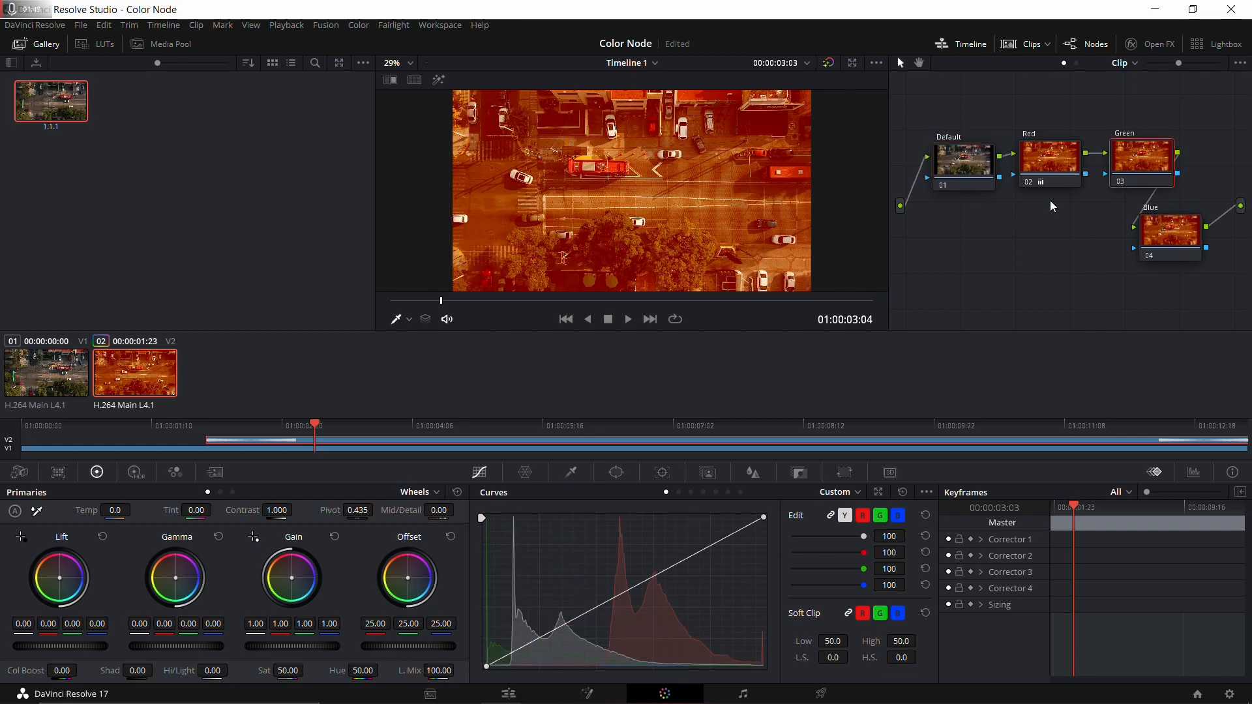
drag(59, 578, 56, 582)
click(1160, 238)
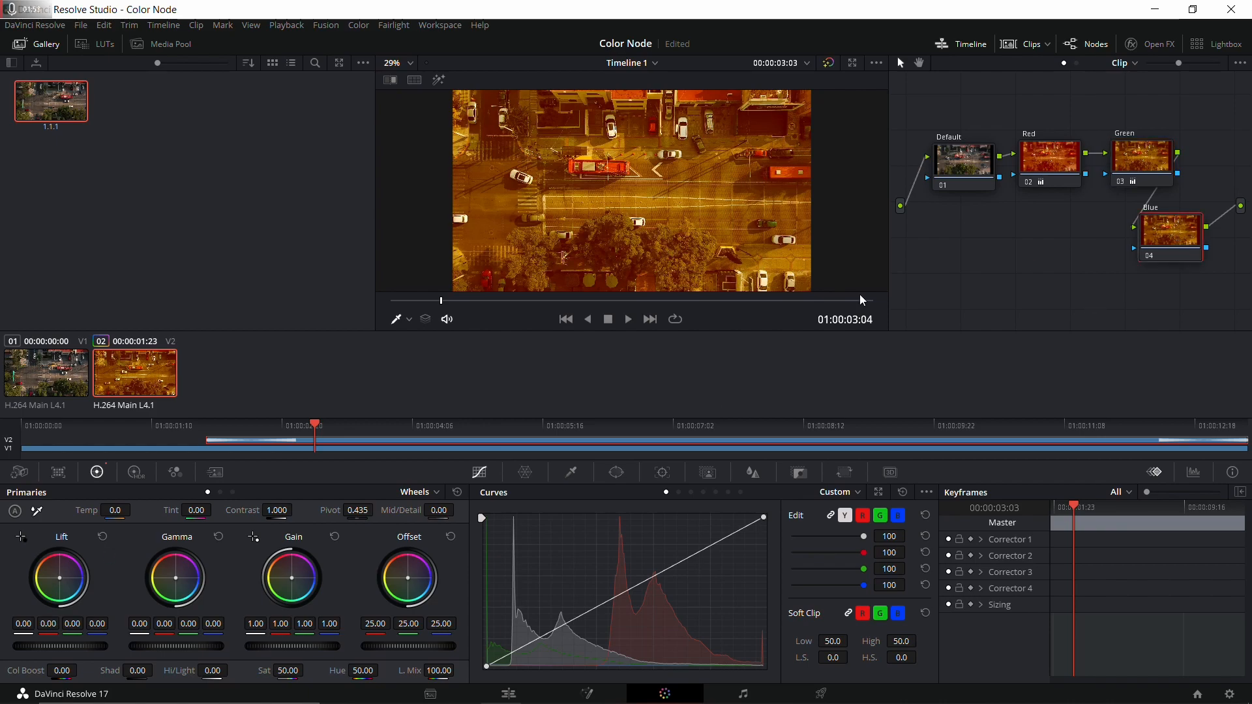
drag(58, 580, 66, 579)
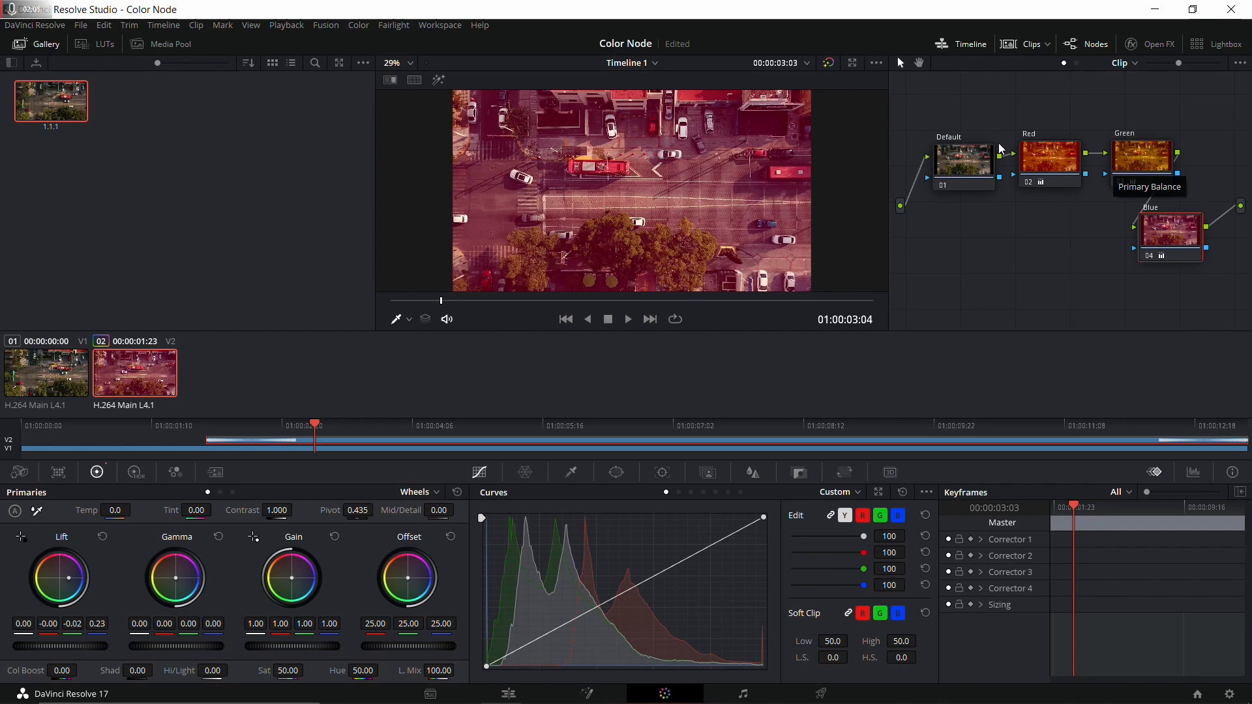
right_click(1051, 153)
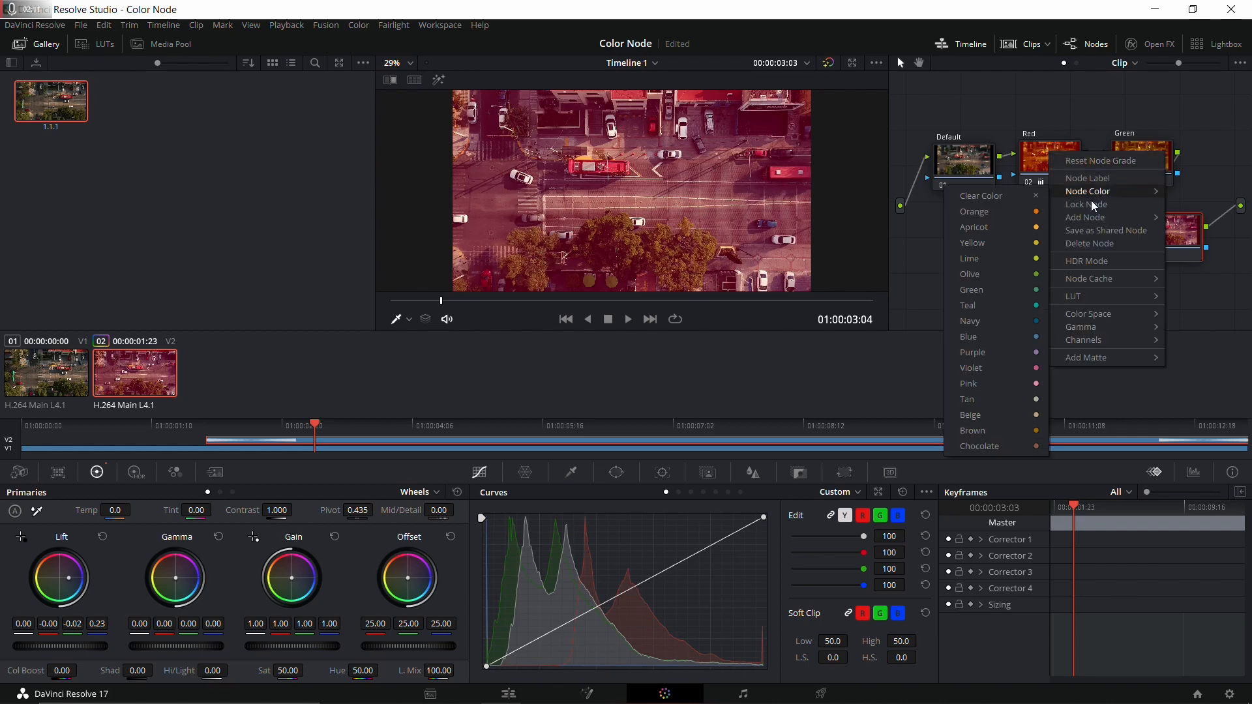
mouse_move(1093, 218)
click(929, 268)
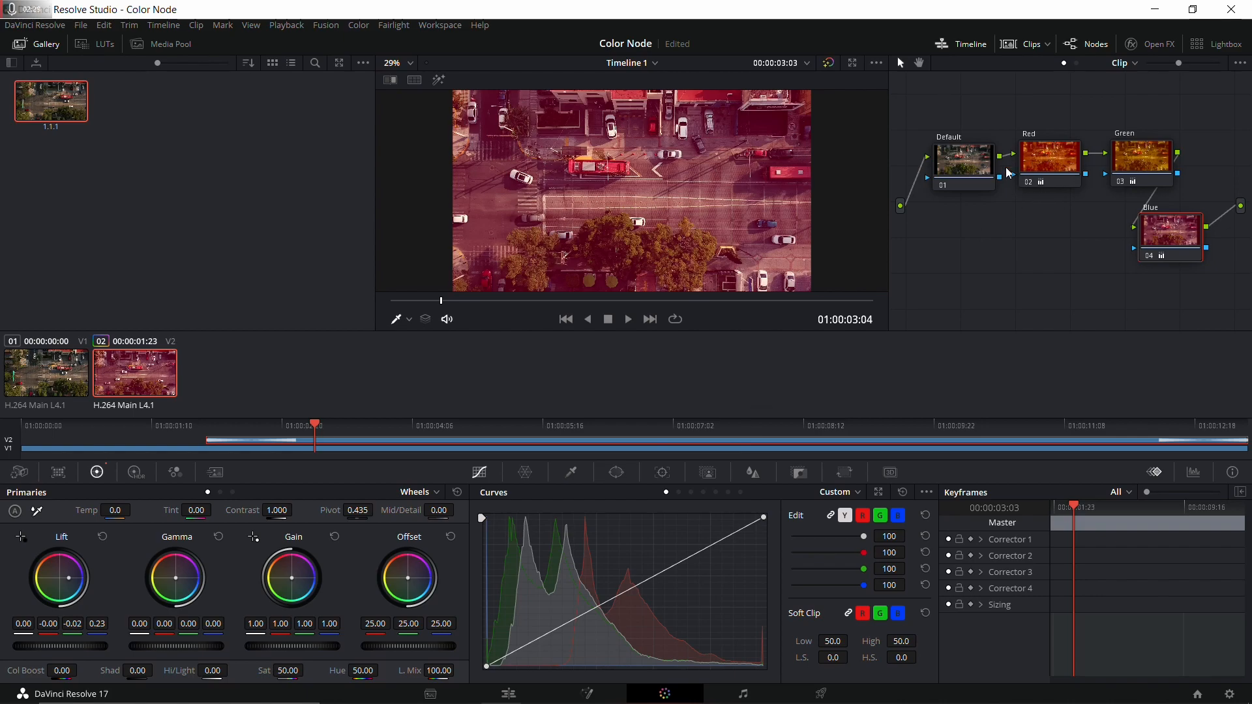
click(954, 176)
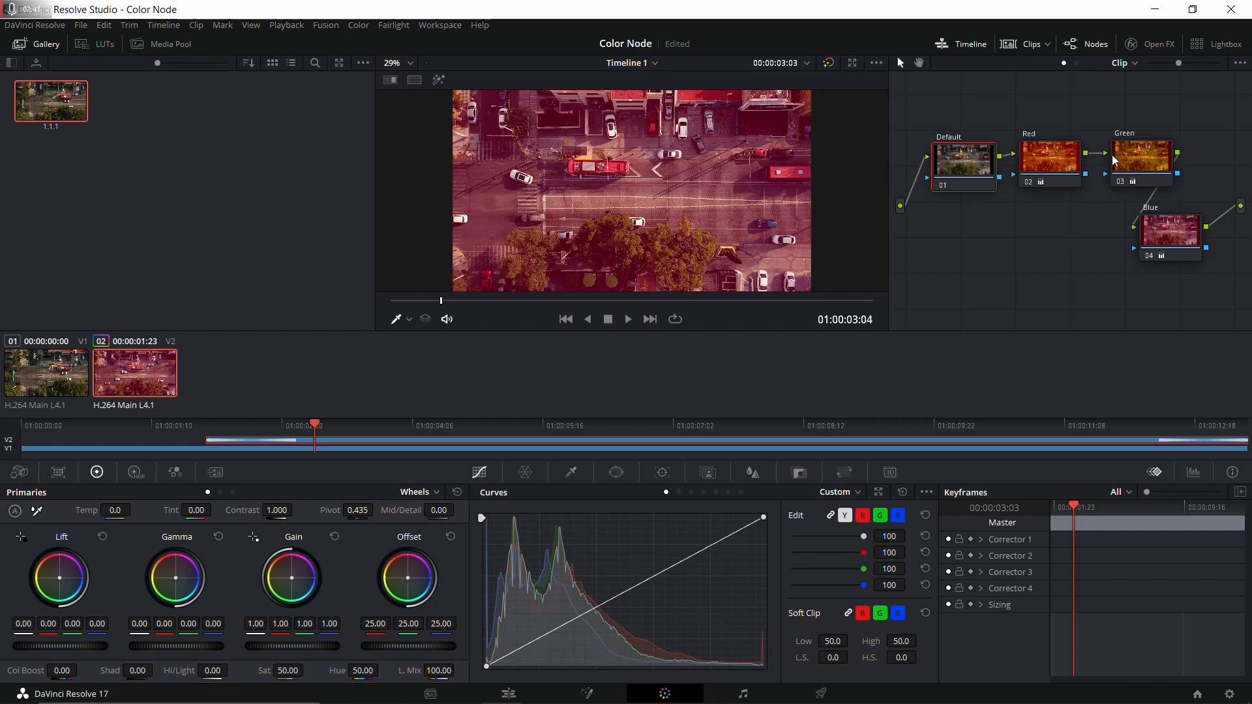
right_click(1052, 162)
click(1007, 285)
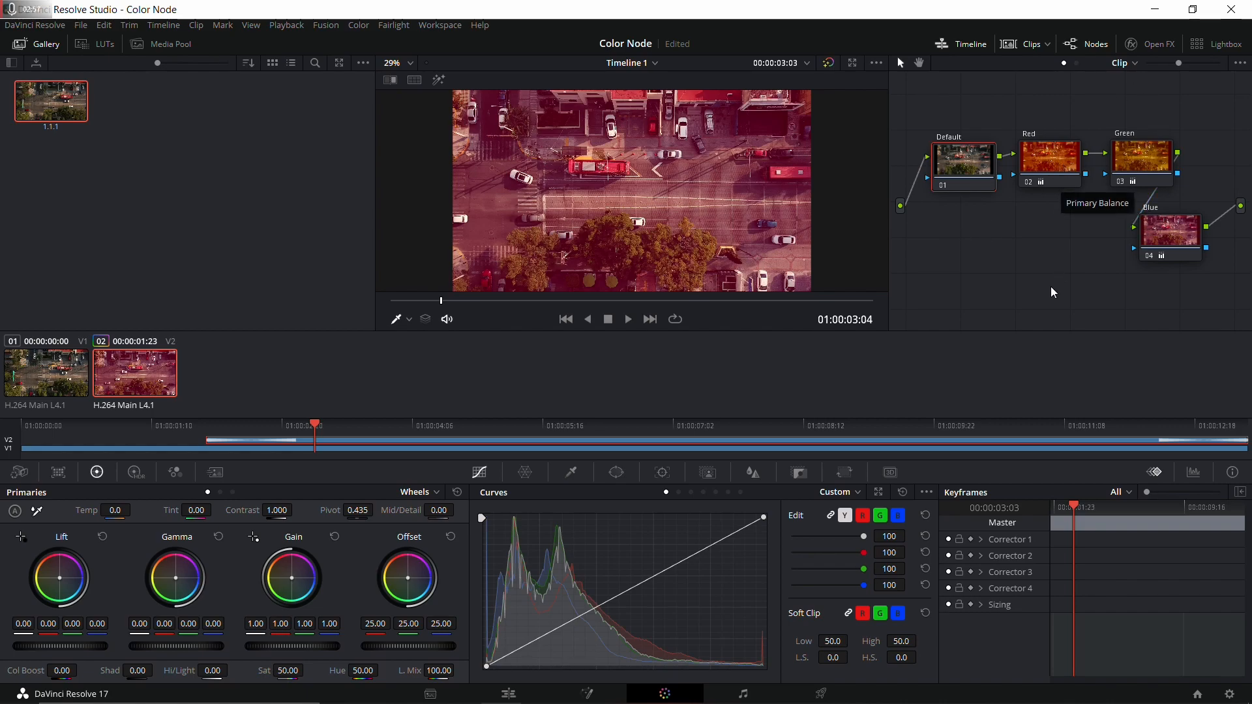
right_click(1036, 145)
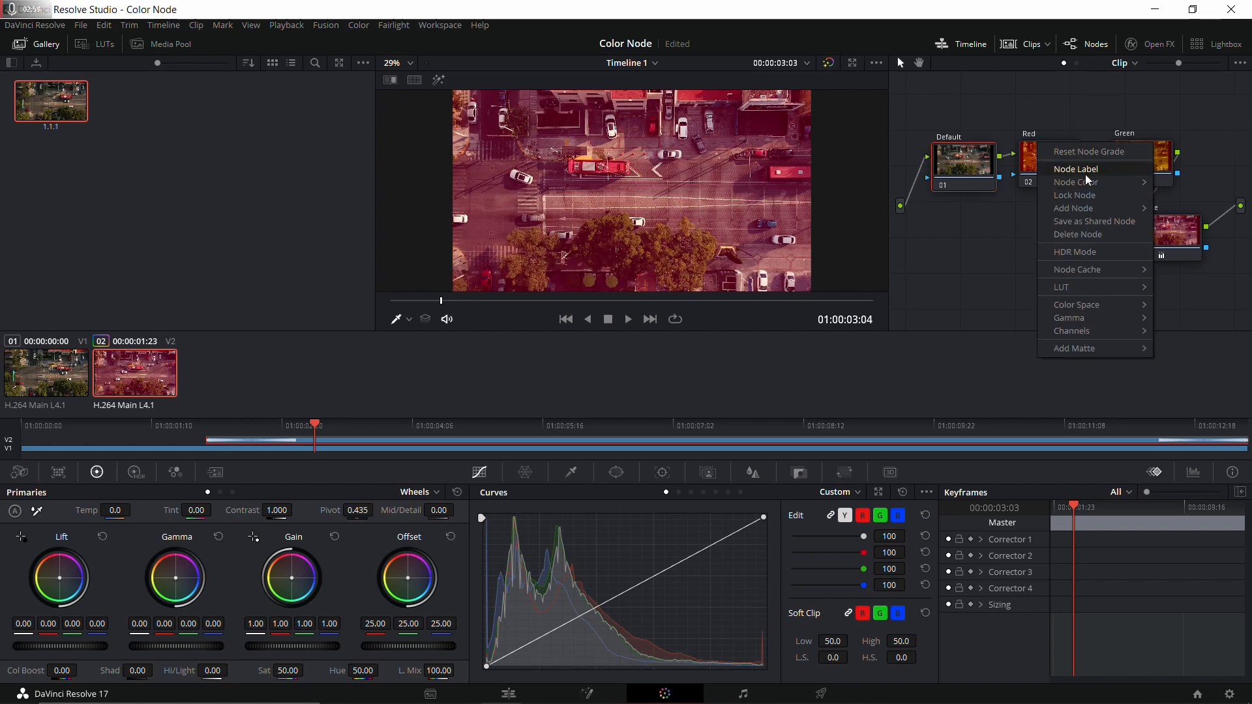
click(976, 263)
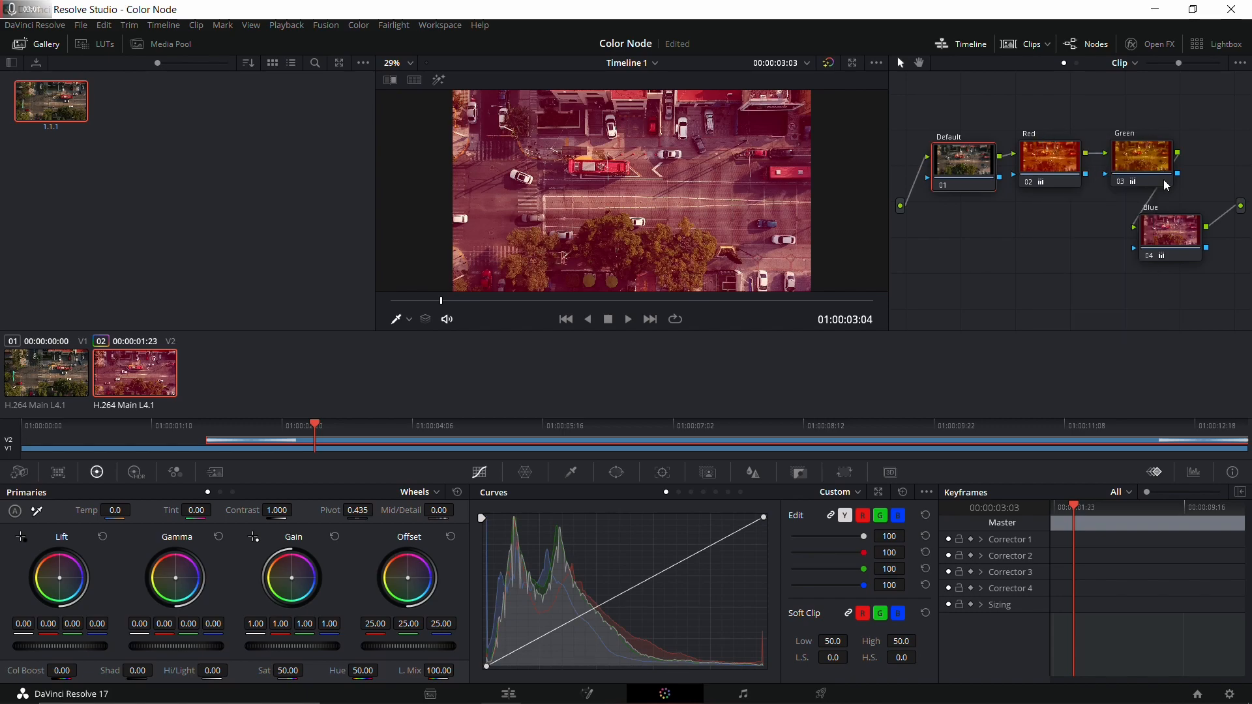
- Delete the Red, Green and Blue nodes together, leaving only the Default node
drag(1171, 252, 1049, 252)
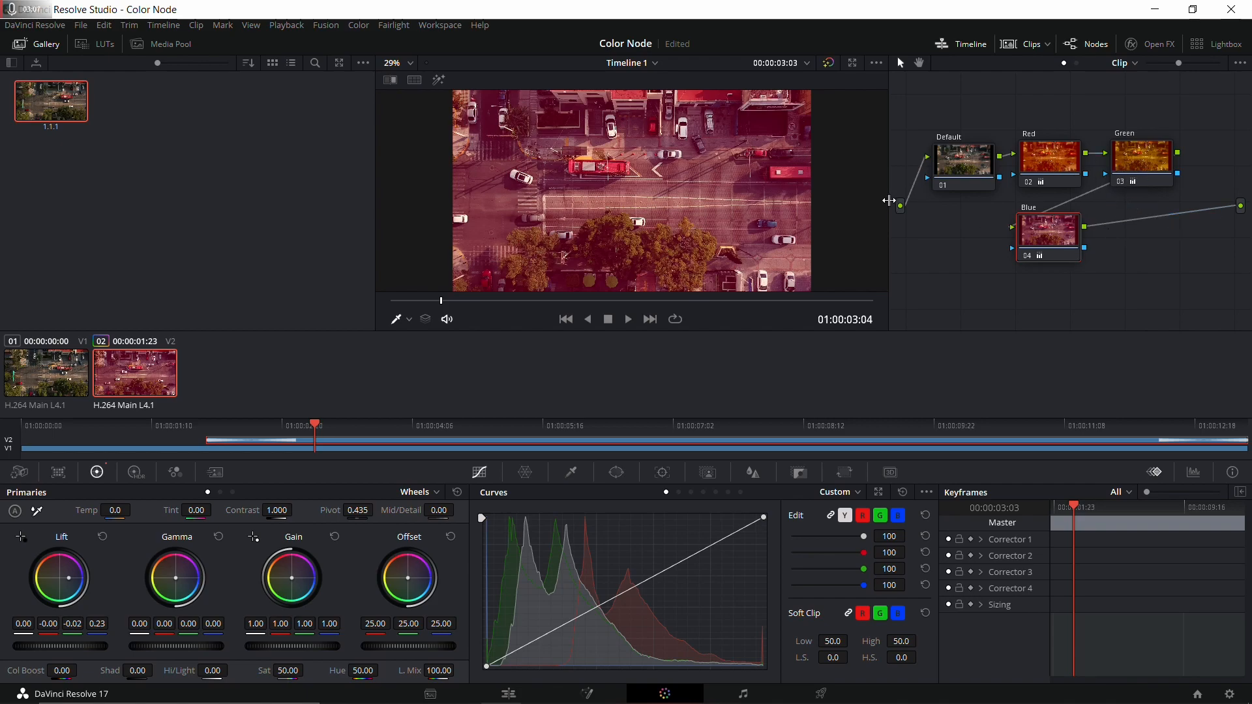
drag(889, 201, 878, 202)
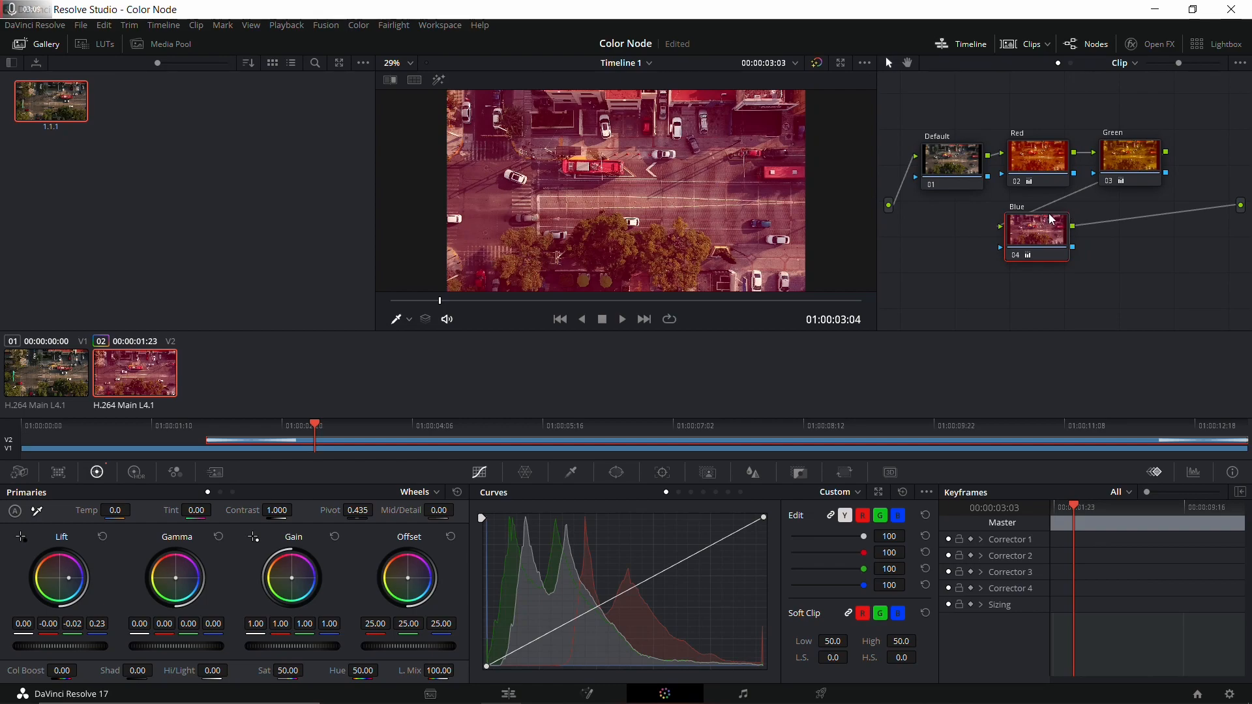
drag(1001, 107, 1116, 272)
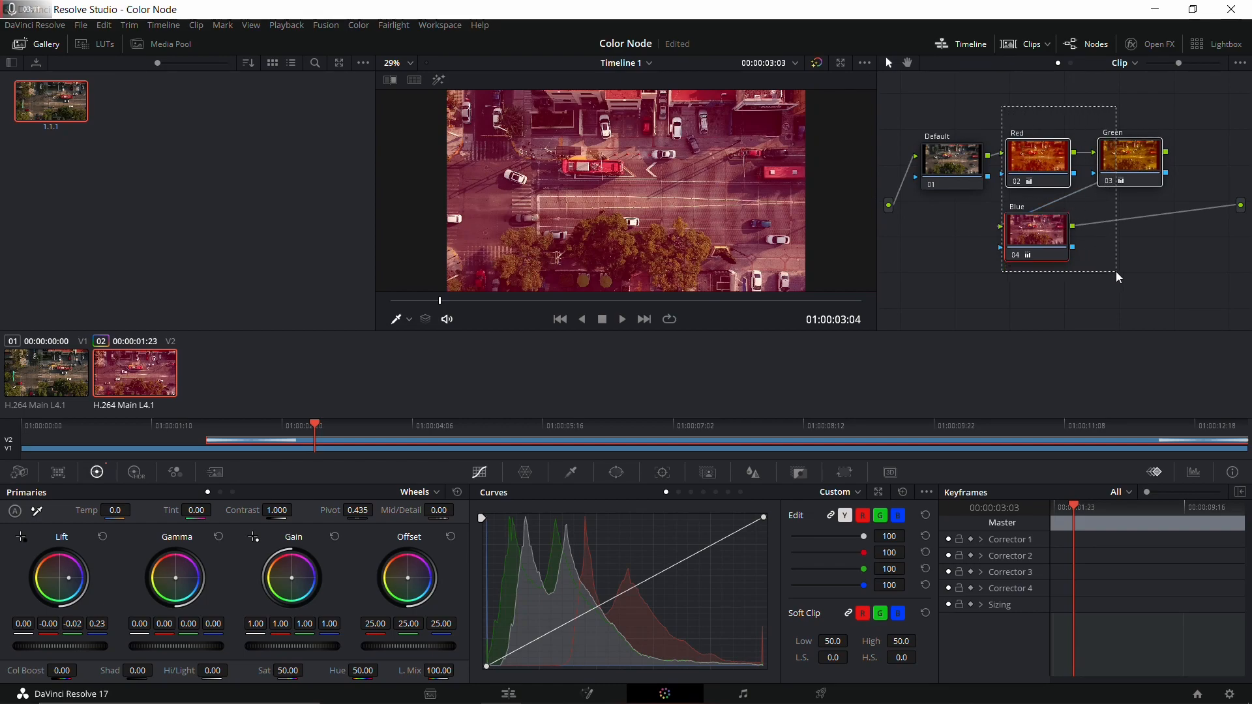
key(Delete)
- Add a parallel node to the Default node, then spread out the new node and the Parallel Mixer
drag(971, 166, 946, 202)
right_click(948, 203)
mouse_move(1006, 269)
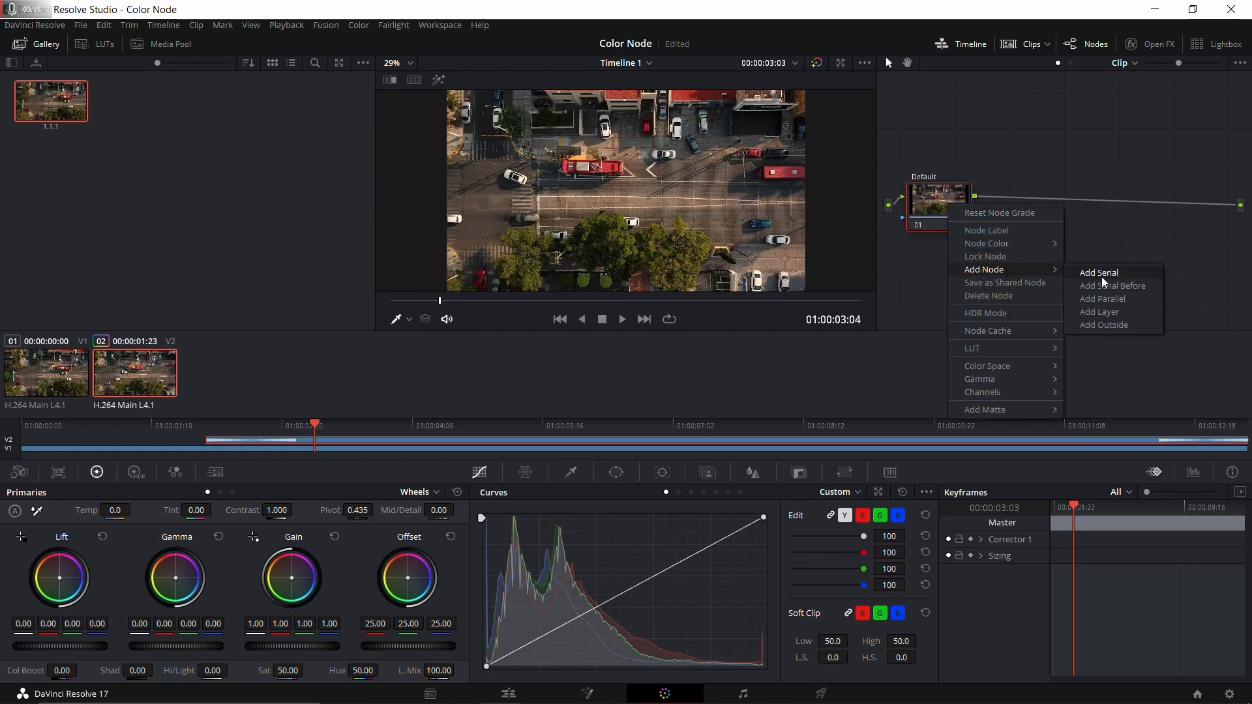
click(1117, 299)
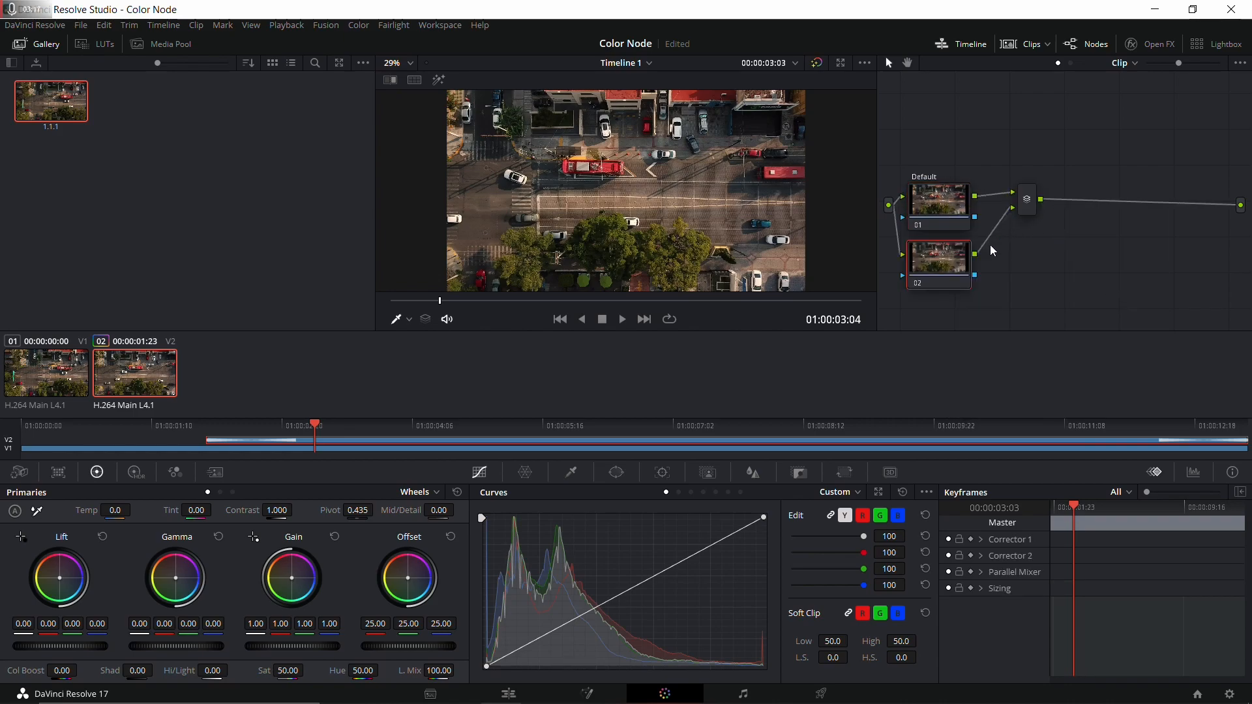
drag(1034, 210, 1132, 209)
drag(941, 270, 1051, 233)
- Add a serial node before the parallel node 02 and adjust the pair's placement in the lower branch
right_click(1051, 232)
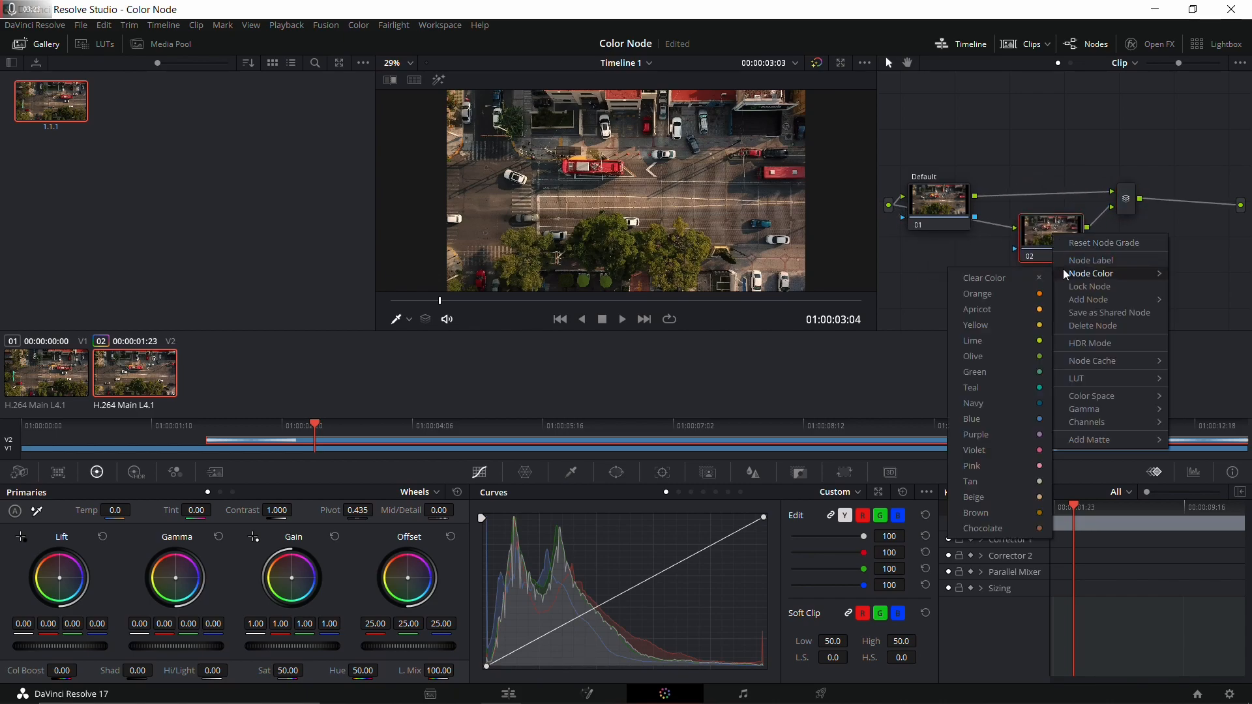
mouse_move(1112, 303)
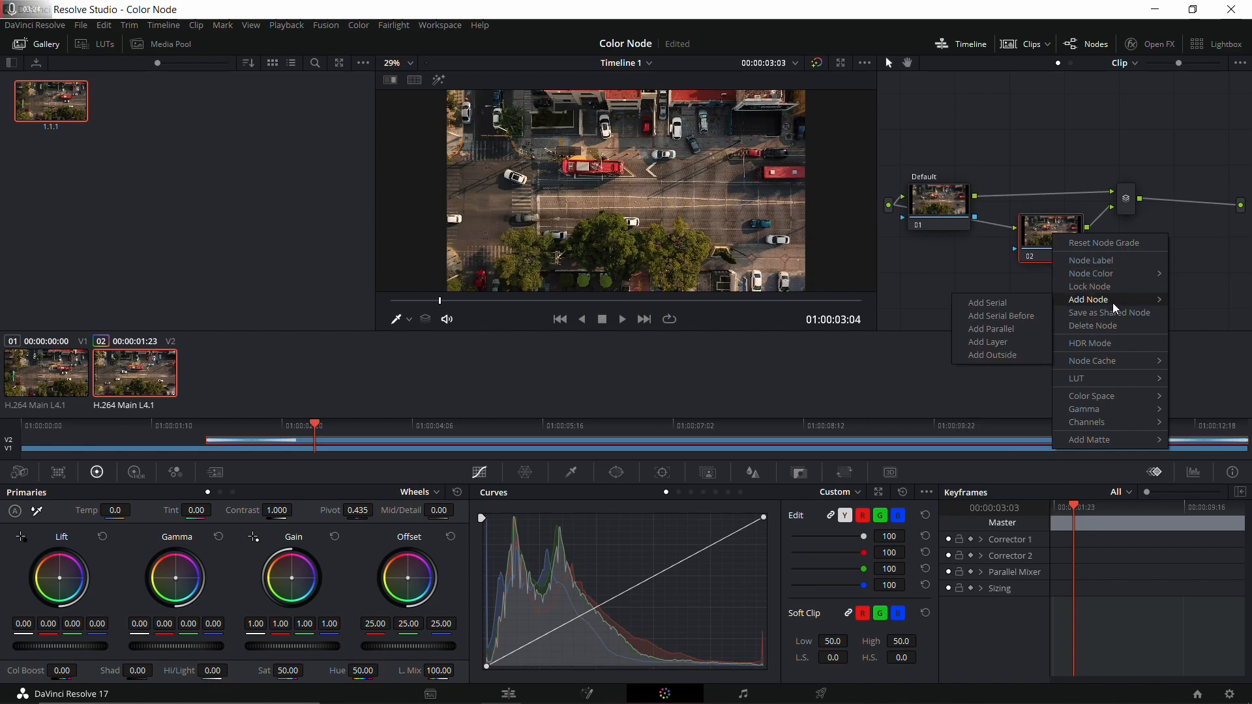
click(1019, 316)
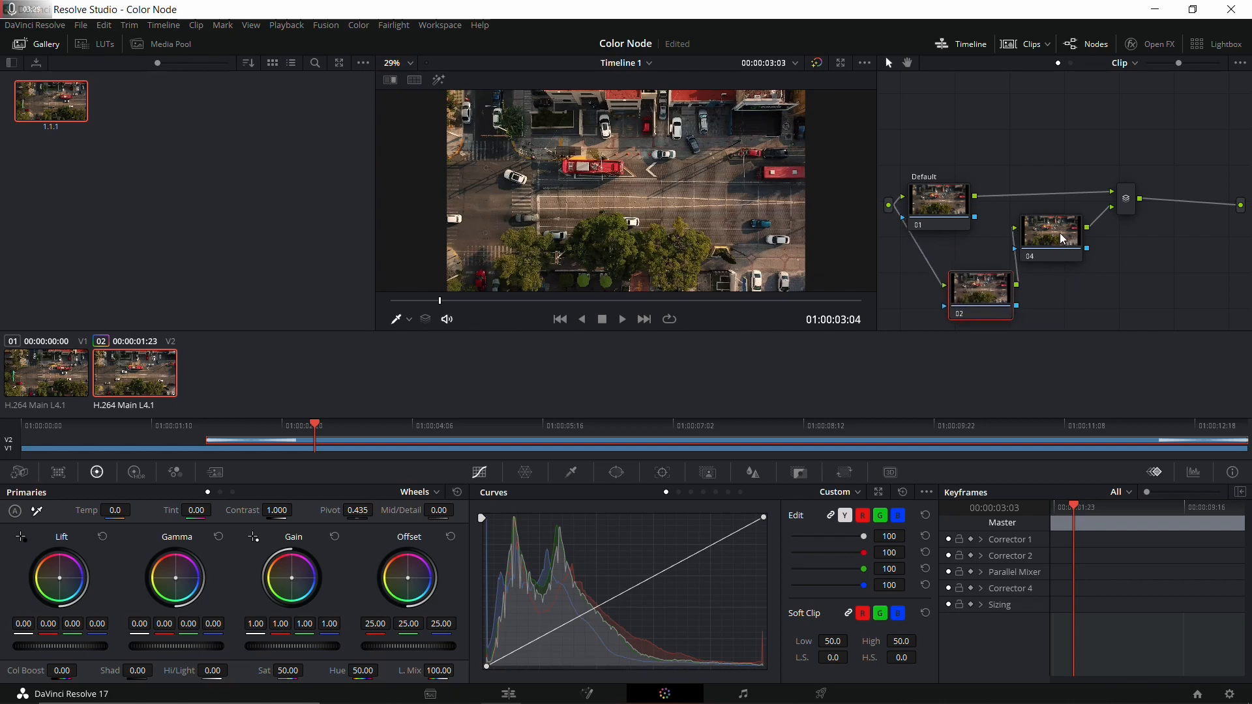
drag(1063, 240, 1055, 233)
- Add a serial node after the Default node and place it in the upper branch, raising the Default node alongside it
right_click(937, 206)
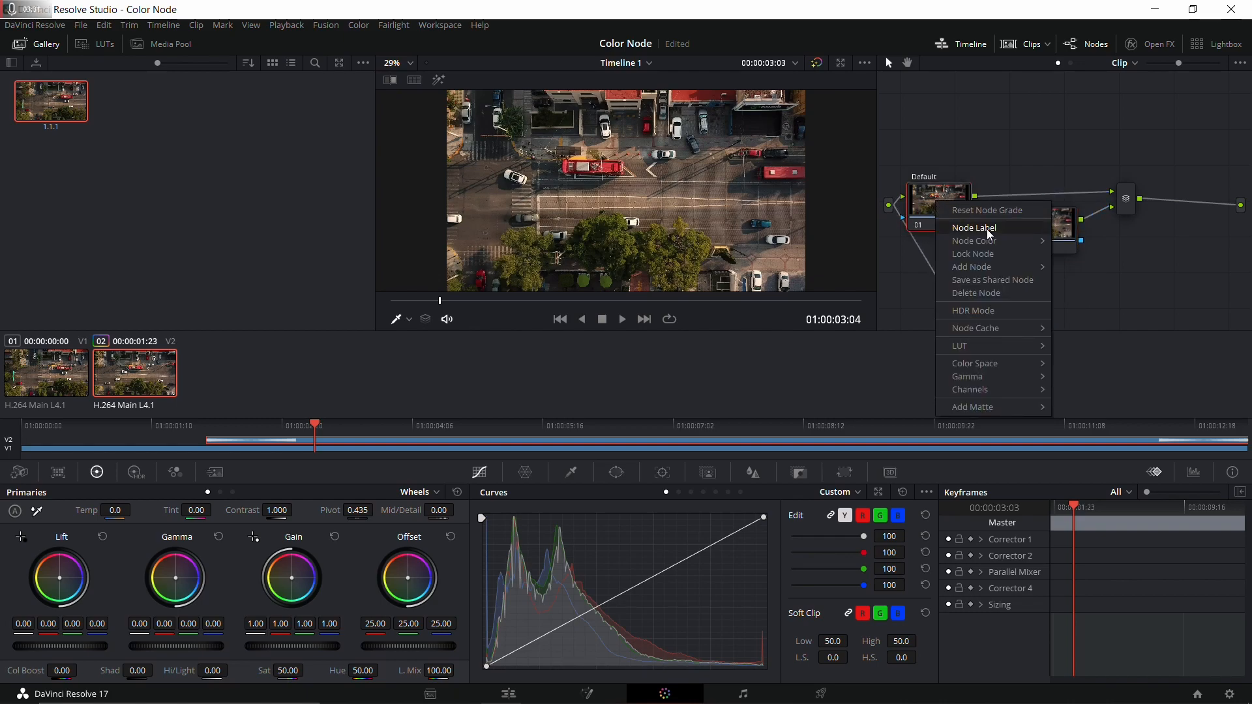
mouse_move(1007, 265)
click(1069, 271)
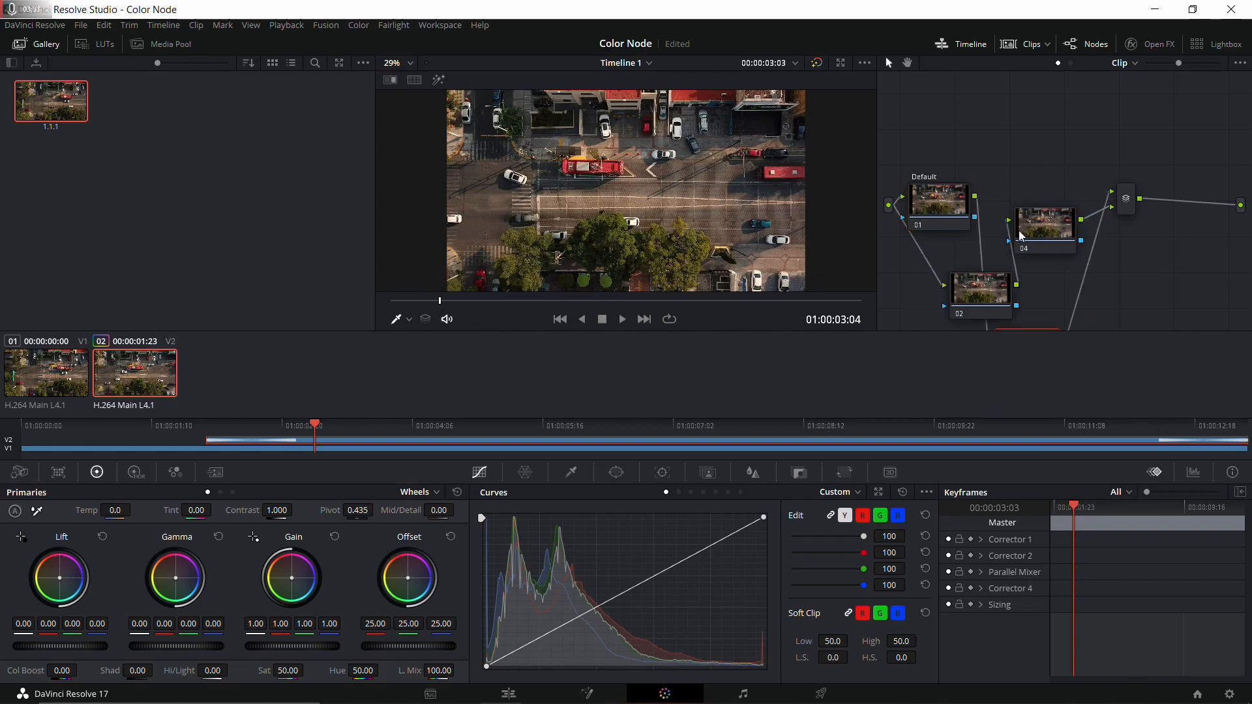
drag(1041, 333, 1055, 143)
drag(956, 230, 956, 197)
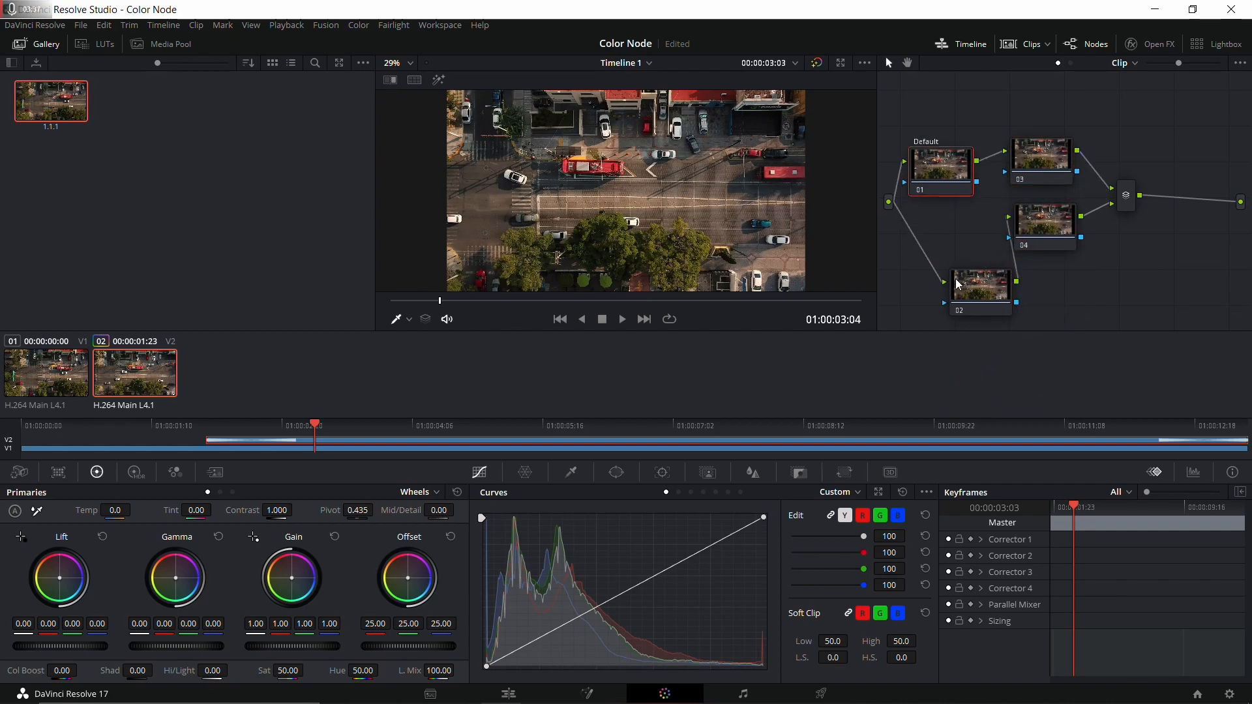
- Rewire the lowest node to take its input from the Default node and detach its output from the middle node
drag(944, 284, 994, 289)
drag(977, 161, 944, 282)
drag(978, 287, 1029, 288)
drag(1029, 216, 1133, 260)
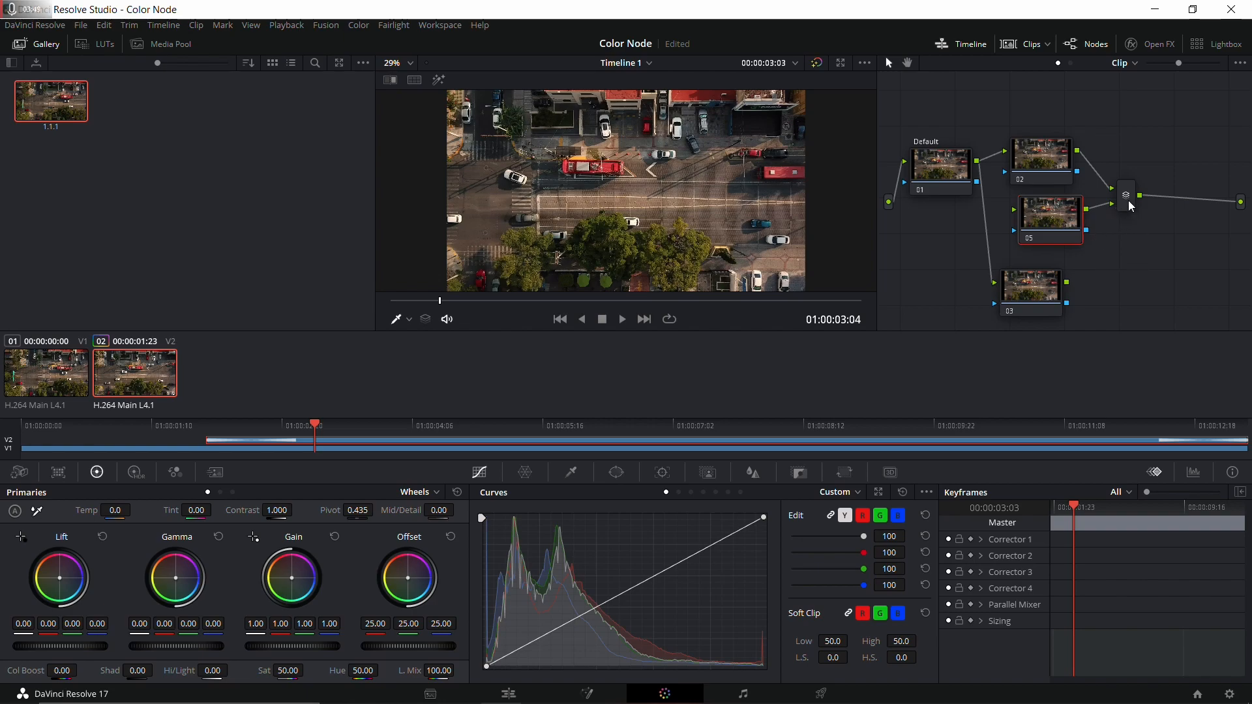
- Add one input to the Parallel Mixer and connect the lowest node's output to it
right_click(1126, 202)
right_click(1126, 190)
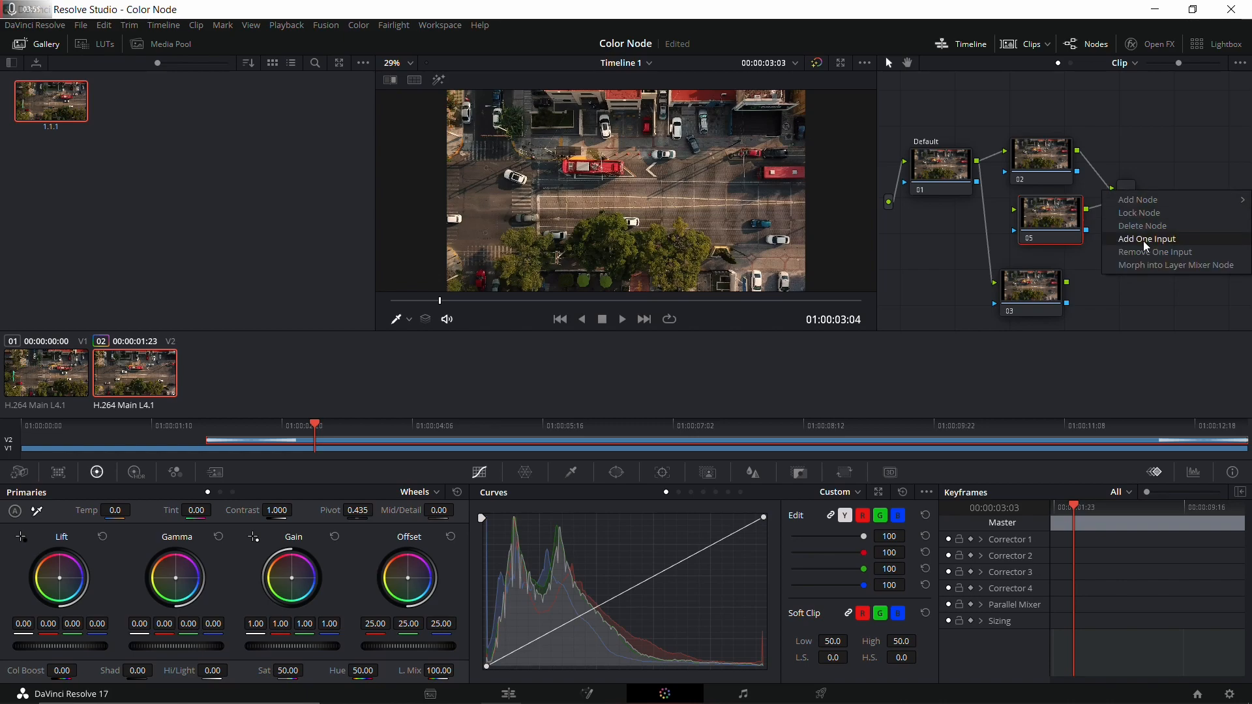
click(1146, 246)
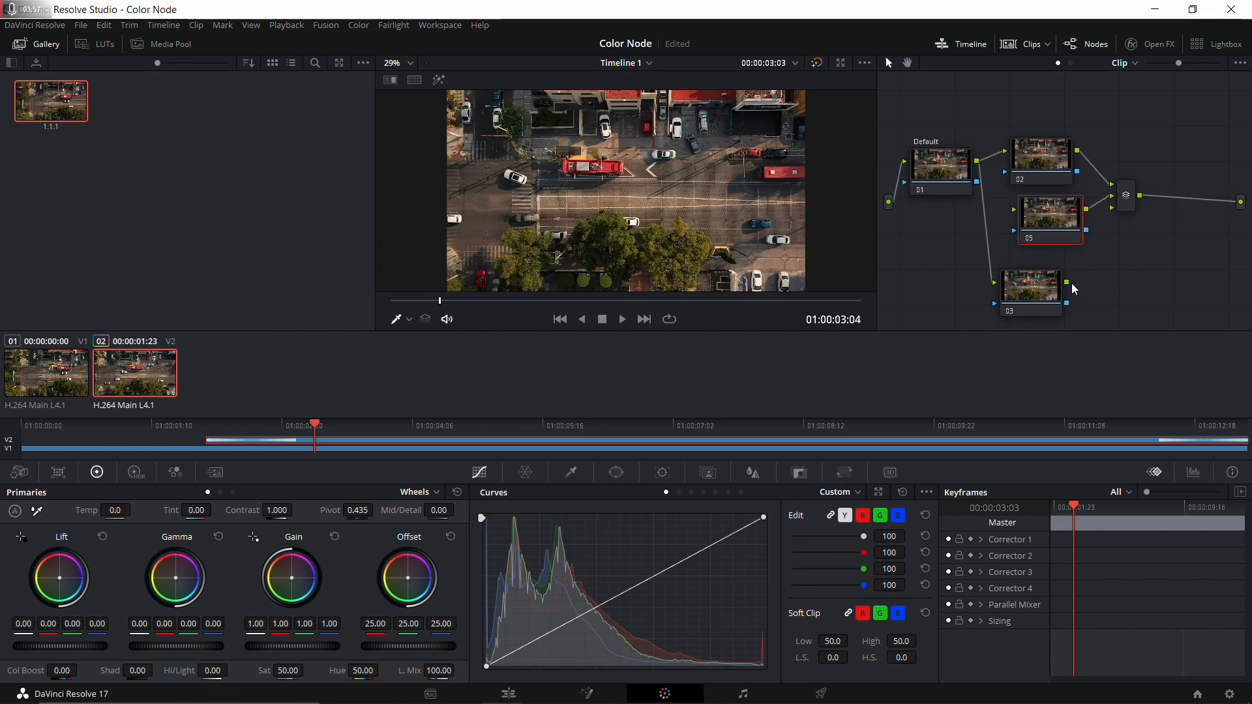
drag(1074, 282, 1113, 208)
drag(1030, 289, 1044, 287)
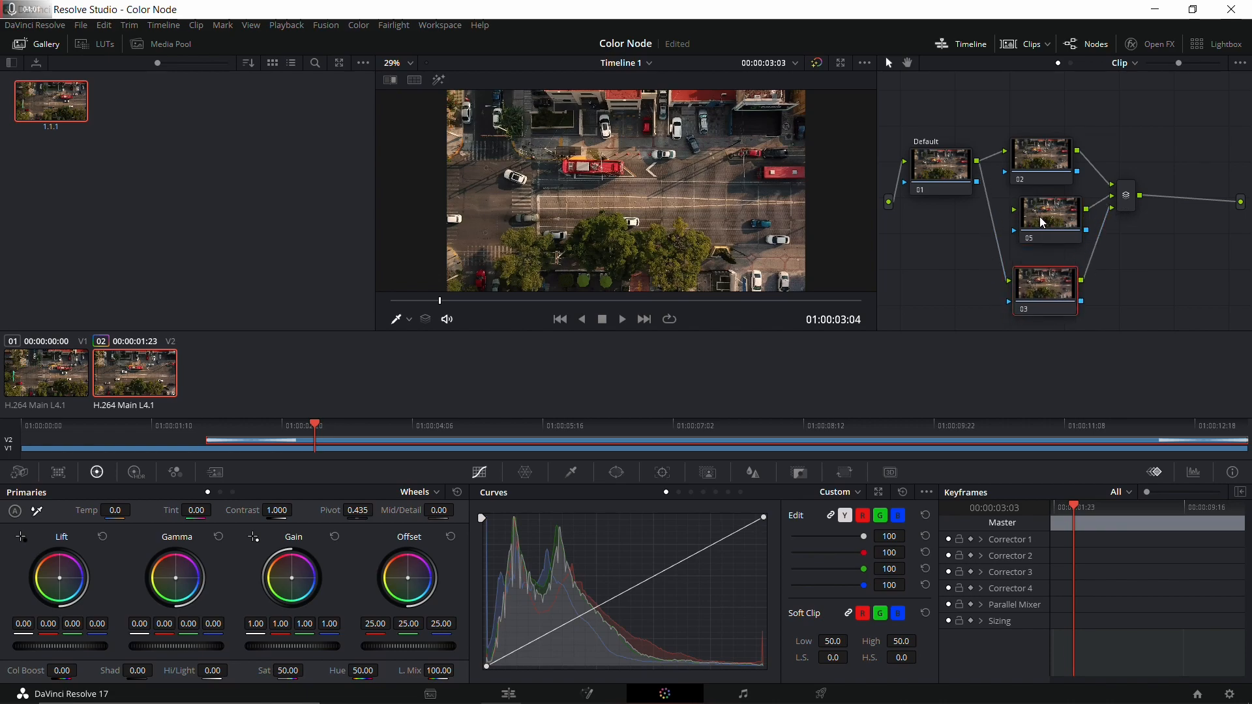
- Connect the Default node's output to the middle node and space the three parallel nodes evenly in a column
drag(1043, 221, 1037, 221)
drag(977, 161, 1008, 211)
drag(1044, 156, 1060, 134)
drag(1044, 231, 1055, 211)
drag(1062, 143, 1058, 123)
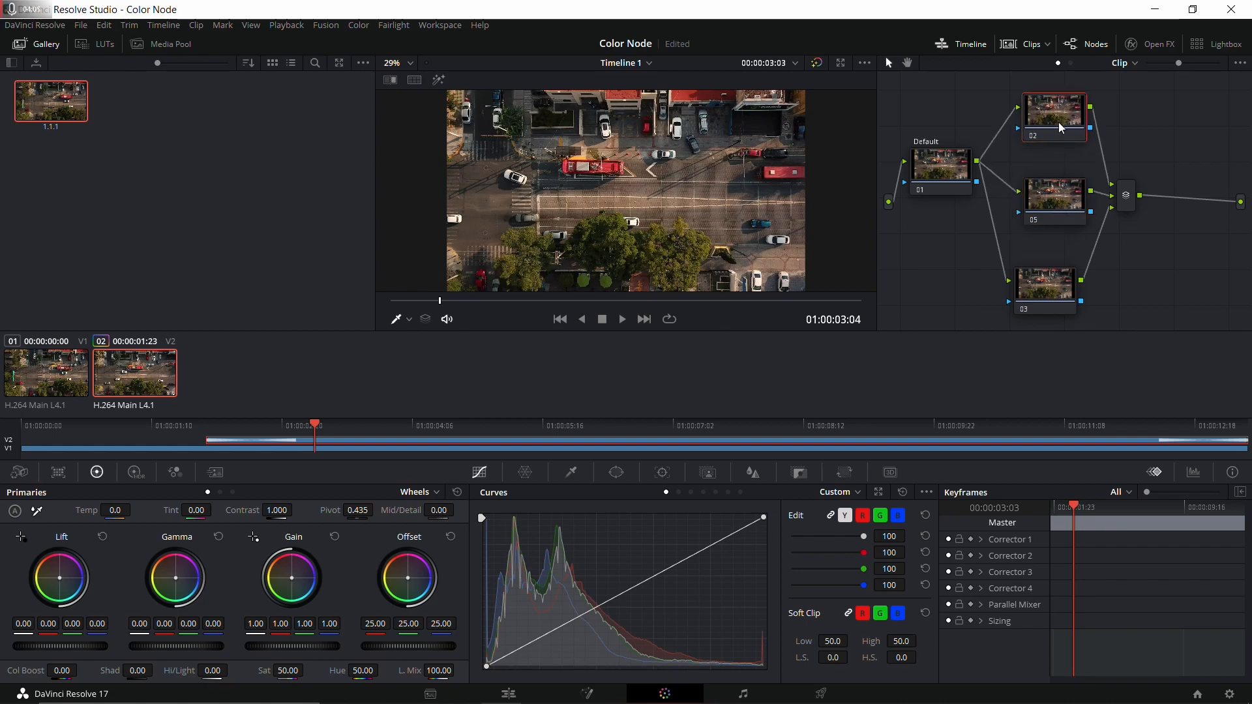
drag(1058, 199, 1059, 185)
drag(1044, 290, 1054, 266)
- Label the uppermost parallel node Red
click(1054, 113)
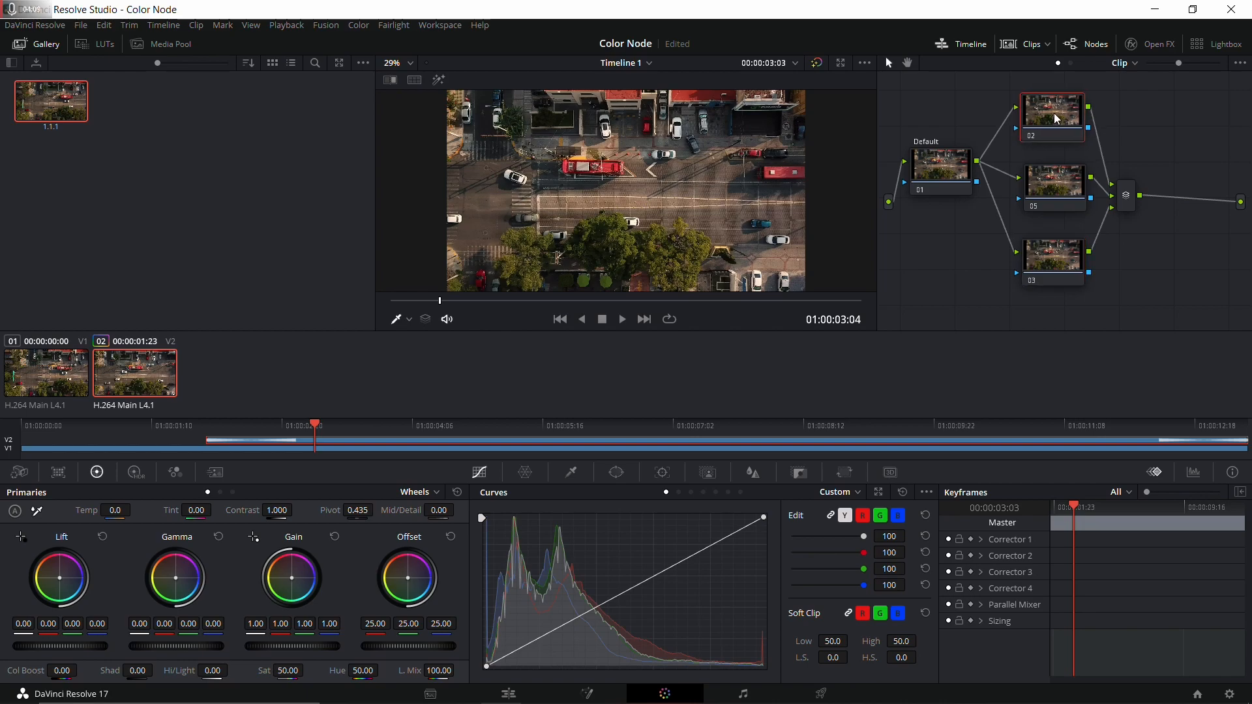
right_click(1054, 115)
click(1073, 137)
text(Red)
- Label the middle parallel node Green
click(1066, 182)
right_click(1065, 182)
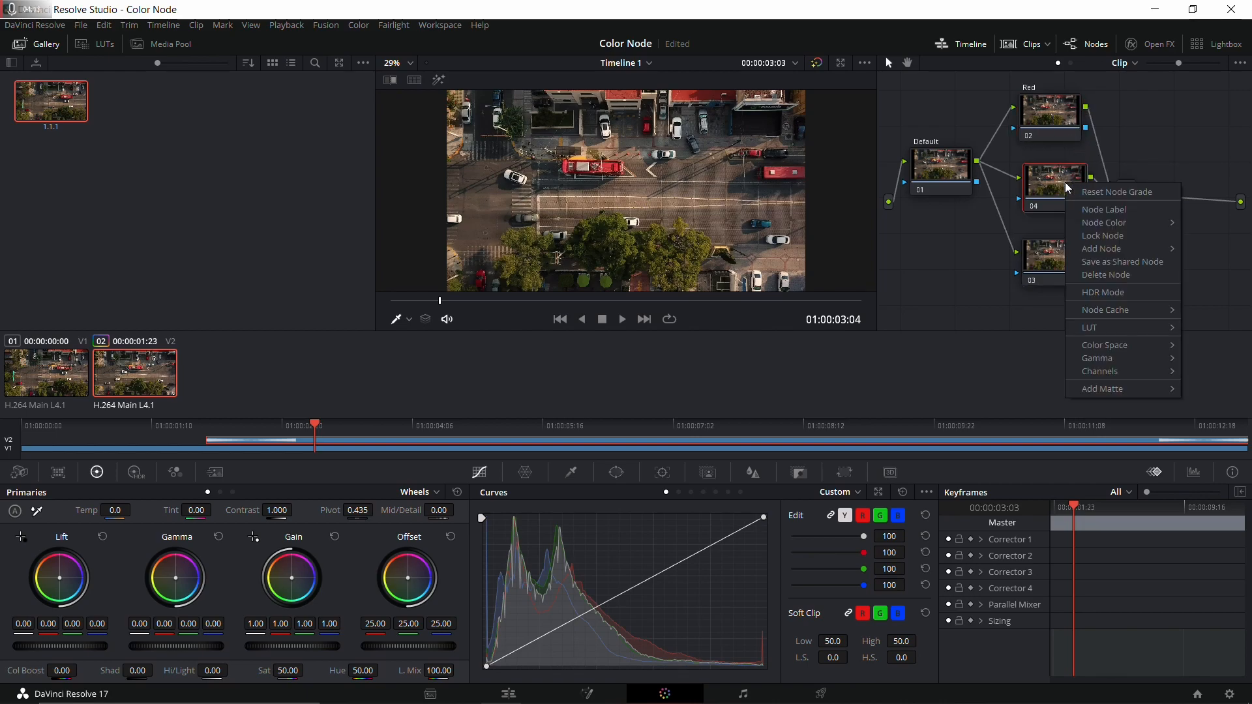
click(1090, 205)
text(Green)
key(Return)
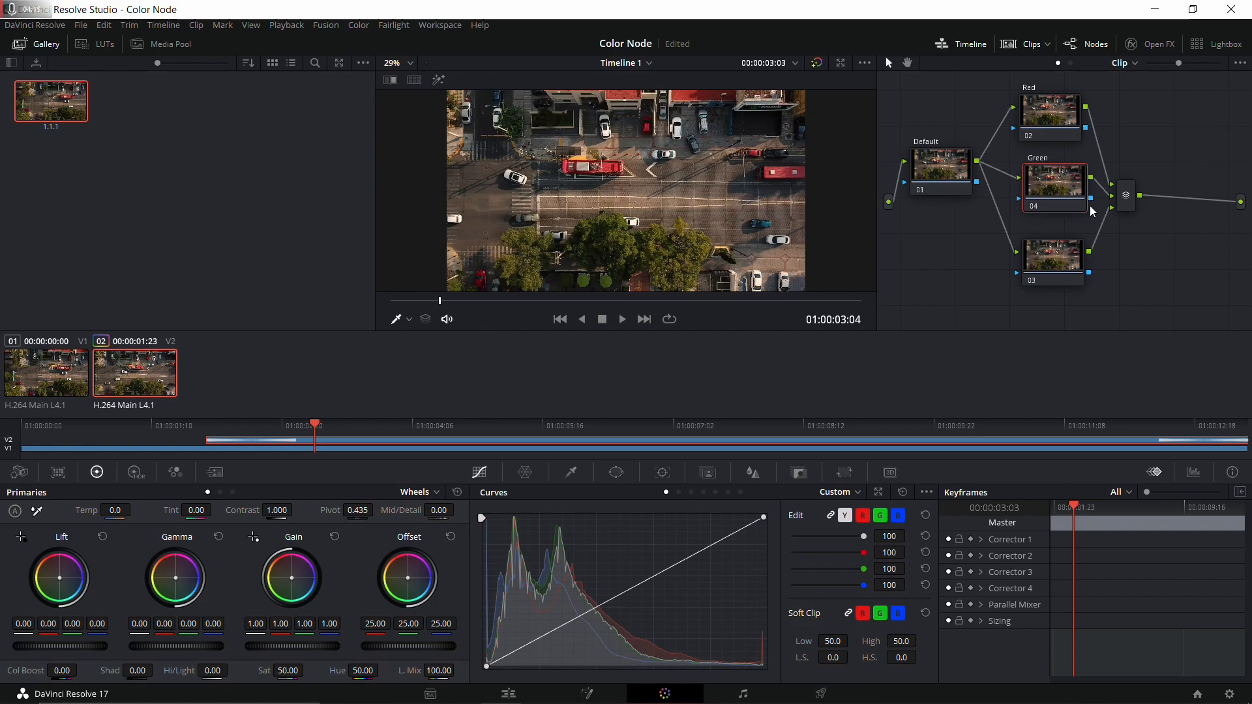
- Label the lowest parallel node Blue
right_click(1058, 269)
click(1082, 292)
text(Blue)
key(Return)
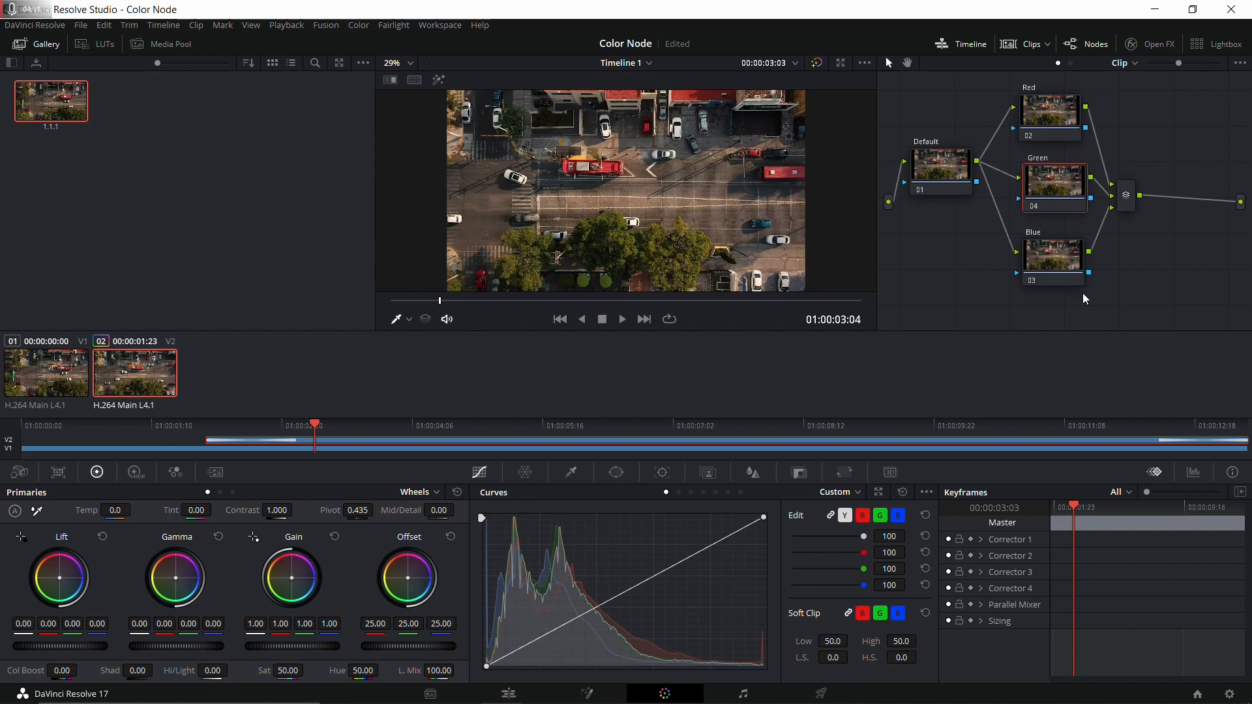
- Push the Lift of the Red, Green and Blue nodes toward their own colors, to about 0.12 red, 0.03 green and 0.15 blue respectively
click(1046, 134)
mouse_move(57, 583)
mouse_down()
mouse_move(53, 569)
mouse_move(58, 578)
mouse_up()
click(1054, 185)
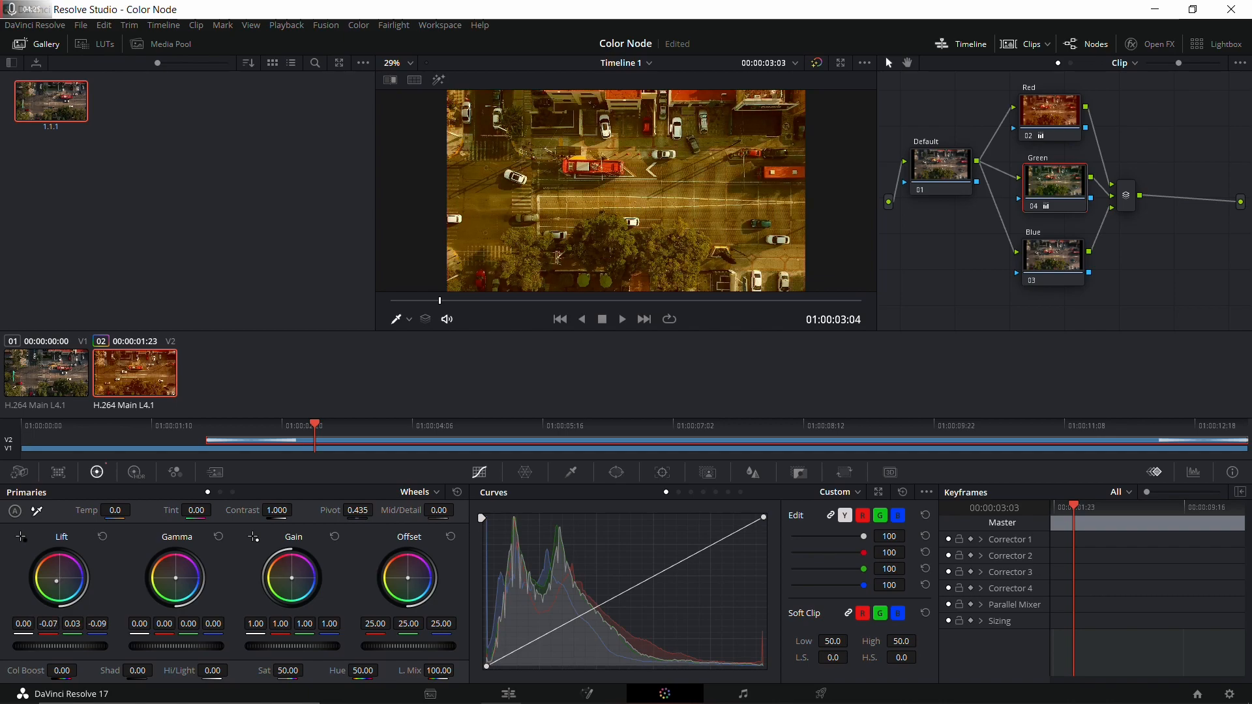
click(1056, 260)
drag(50, 566, 56, 567)
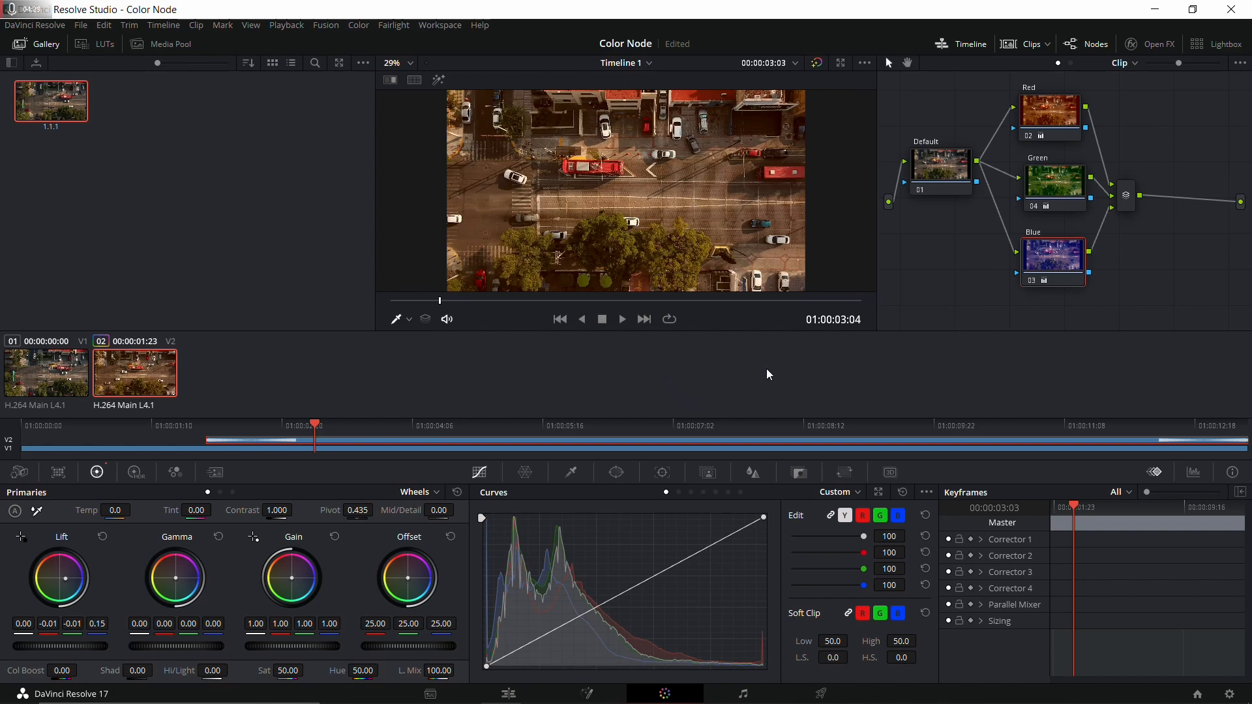
- Realign the Default, Green and Blue nodes so the parallel branches are spaced neatly in front of the Parallel Mixer
click(1056, 195)
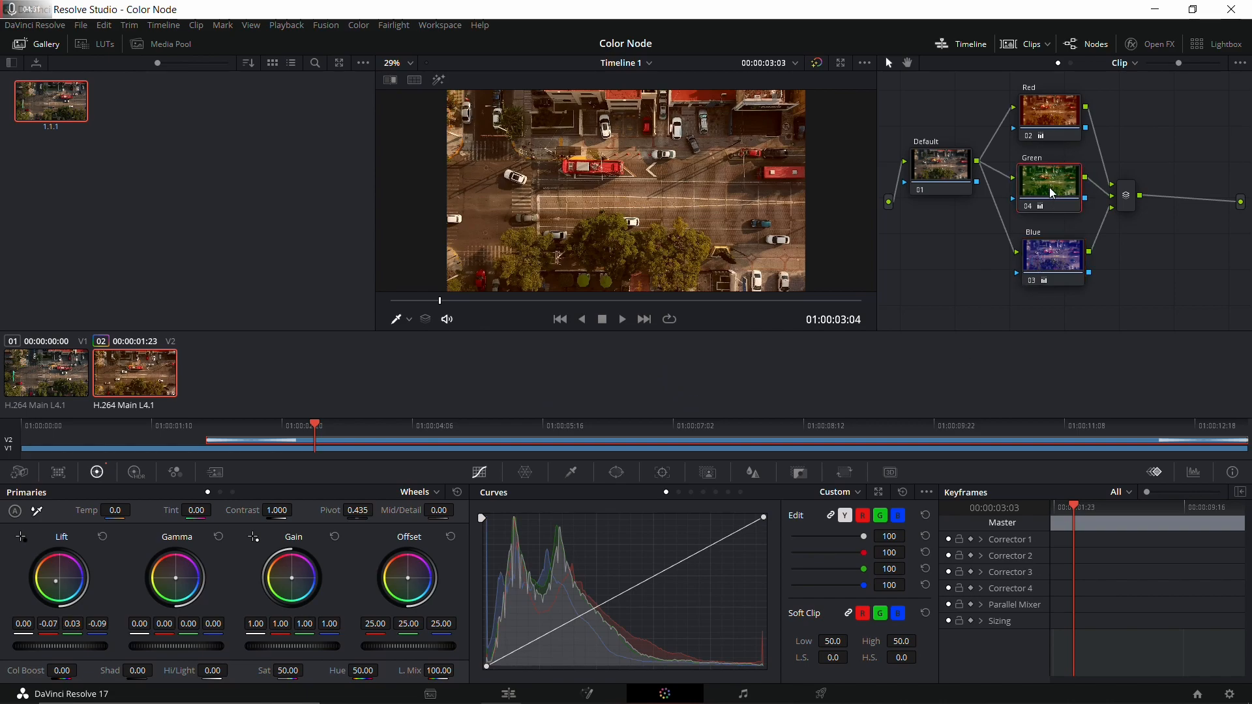
drag(948, 178, 950, 217)
drag(1054, 265, 1052, 283)
drag(1052, 192, 1049, 207)
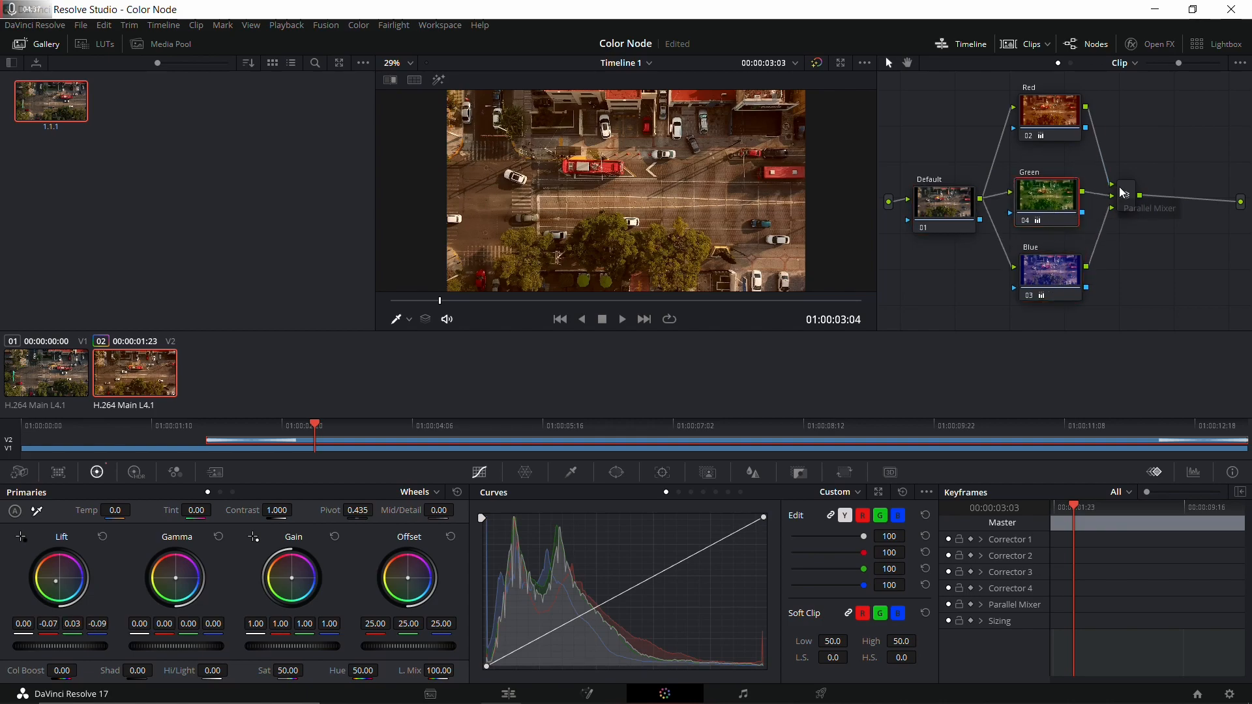
drag(1048, 198, 1059, 193)
click(954, 216)
drag(952, 209, 953, 206)
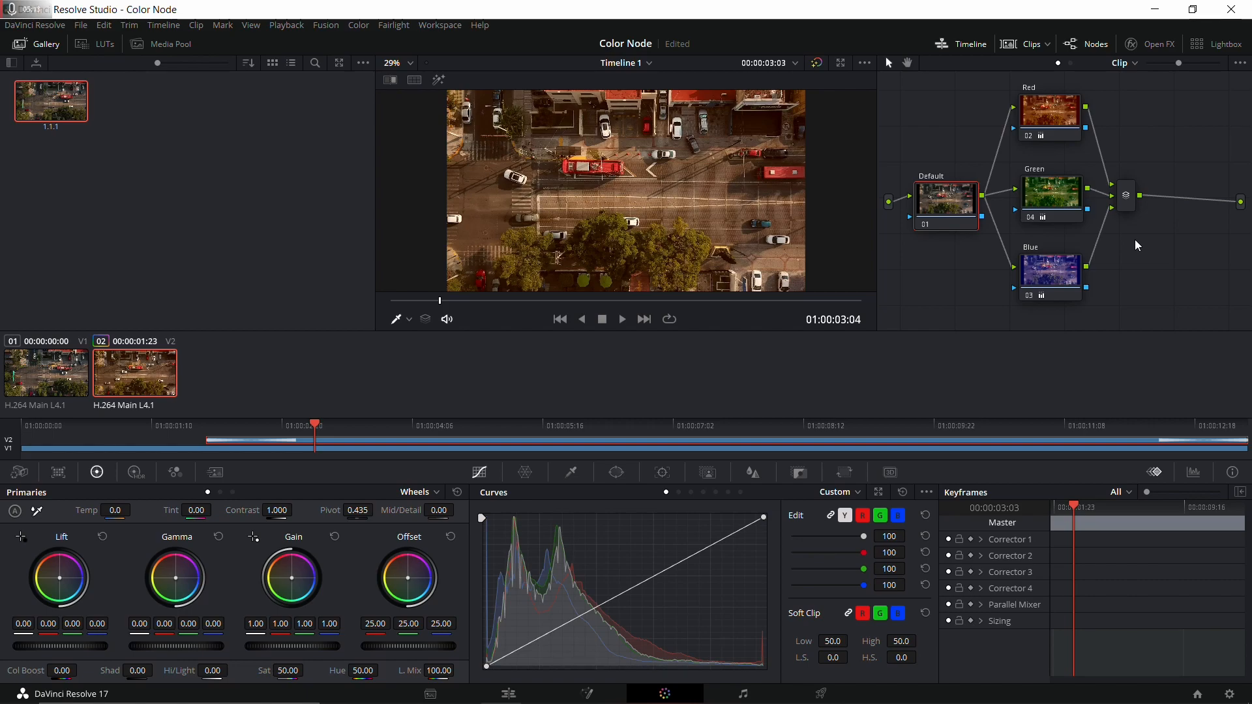
drag(948, 206, 947, 198)
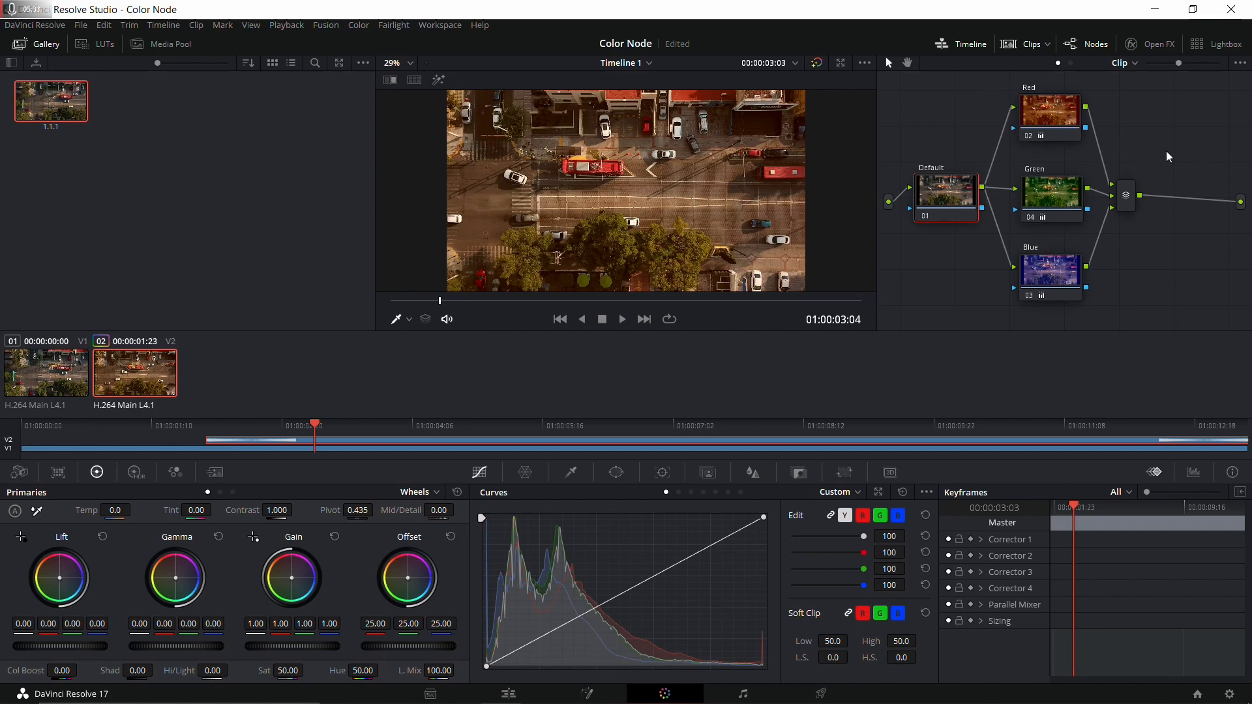
- Morph the Parallel Mixer into a Layer Mixer node, and check the grades of the Green, Blue and Red nodes
right_click(1126, 199)
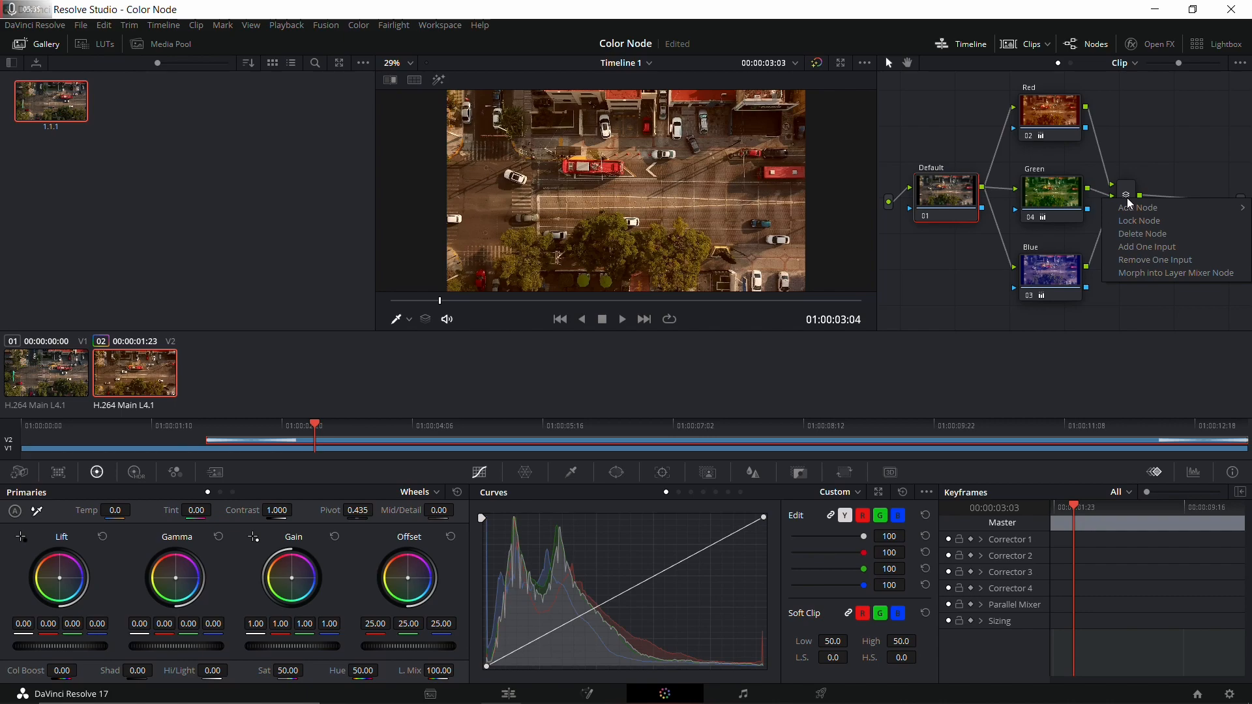
click(1148, 276)
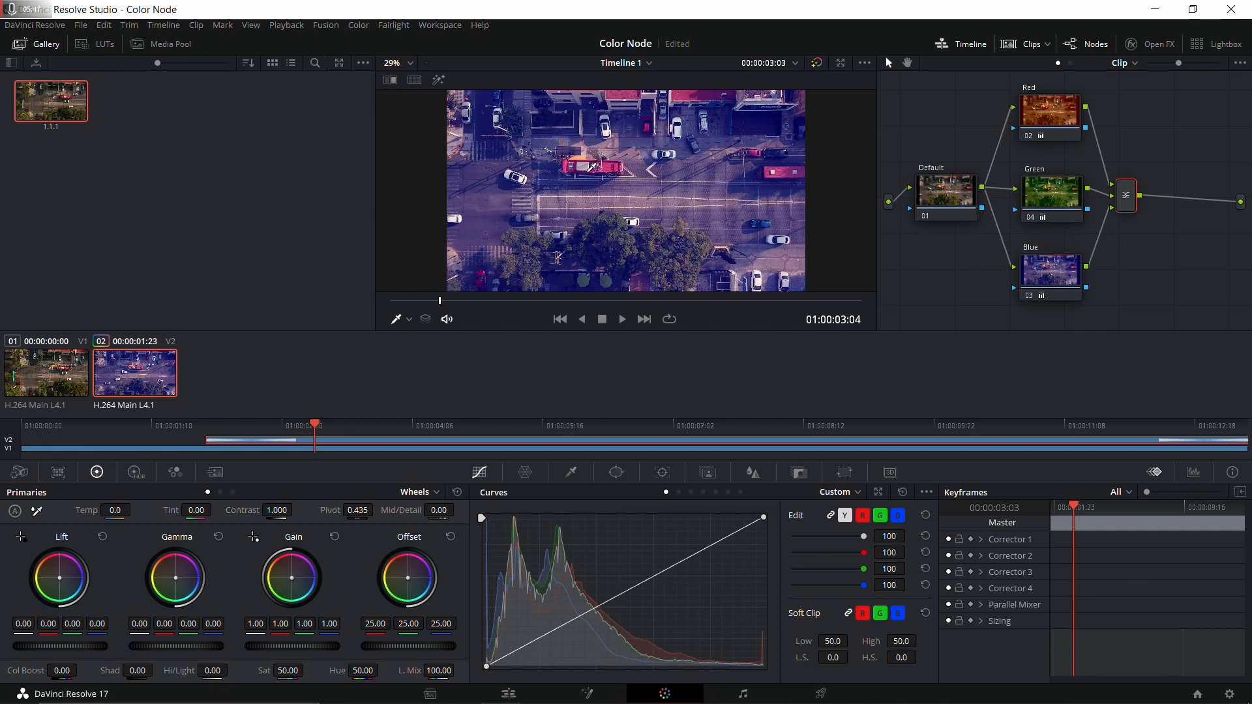
click(1050, 193)
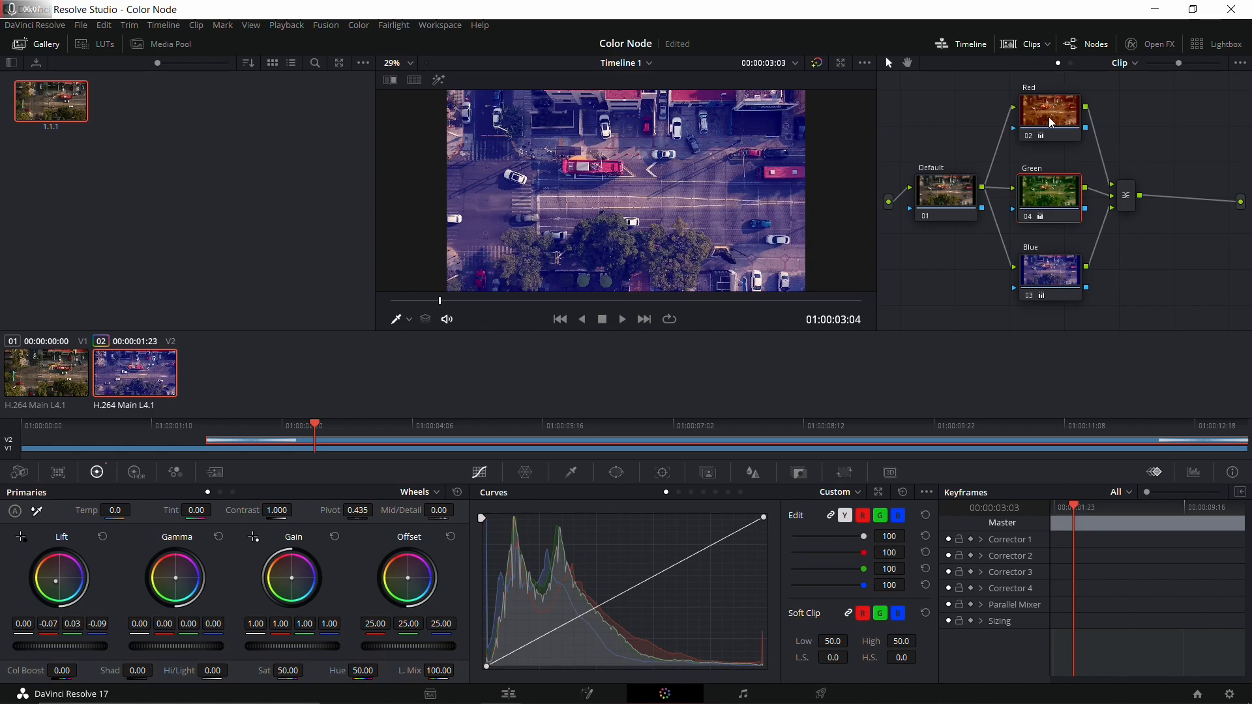
click(1056, 291)
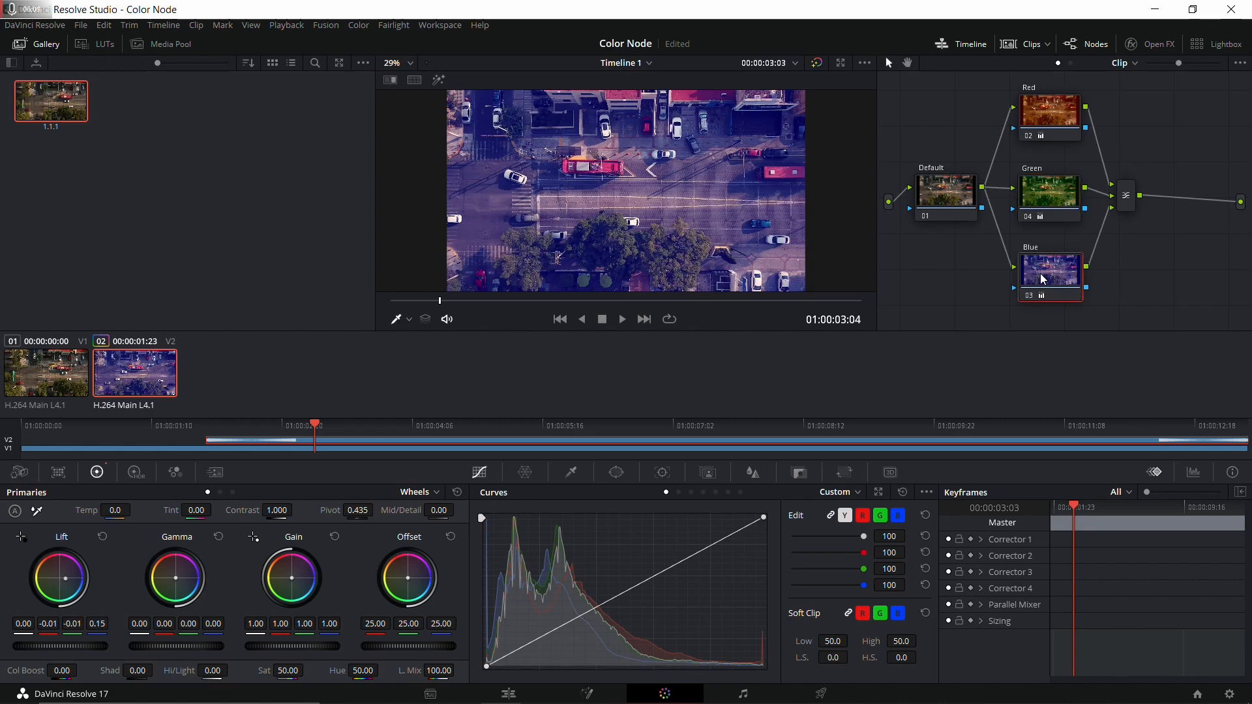
click(1046, 112)
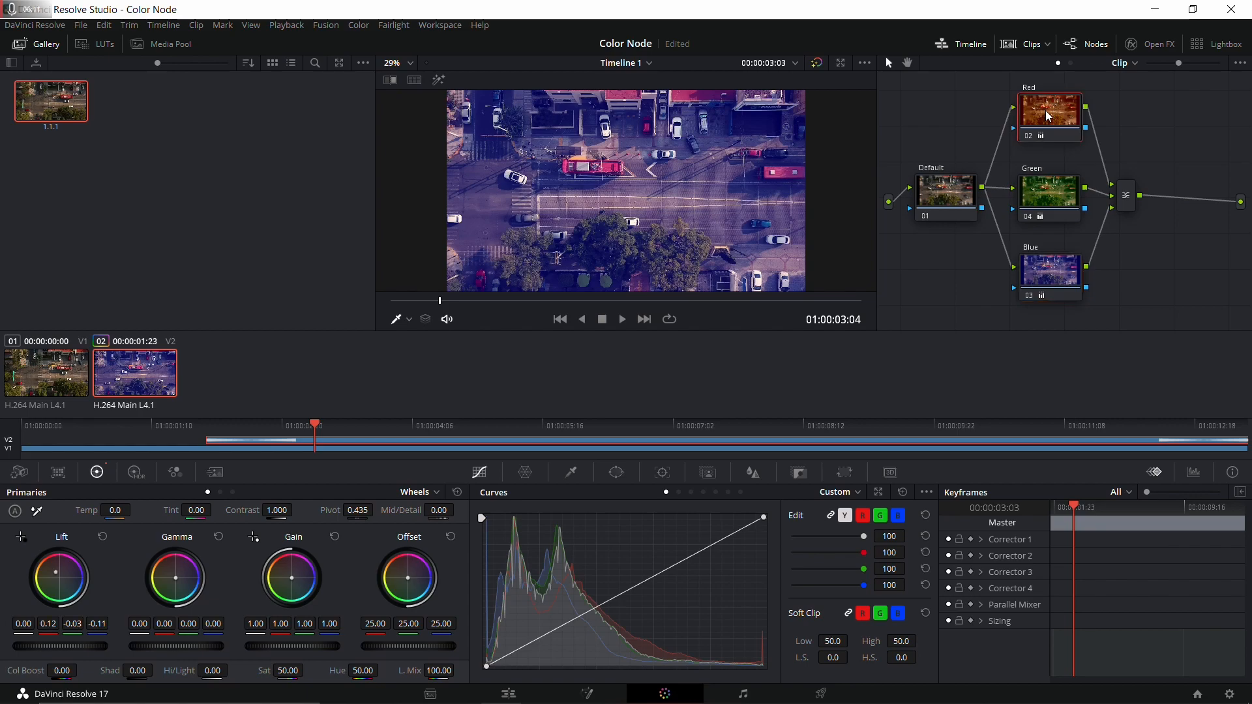
- Disconnect the Blue and Green nodes from the Layer Mixer to compare the layers, reconnect both to their inputs and save the project
drag(1114, 214, 1094, 224)
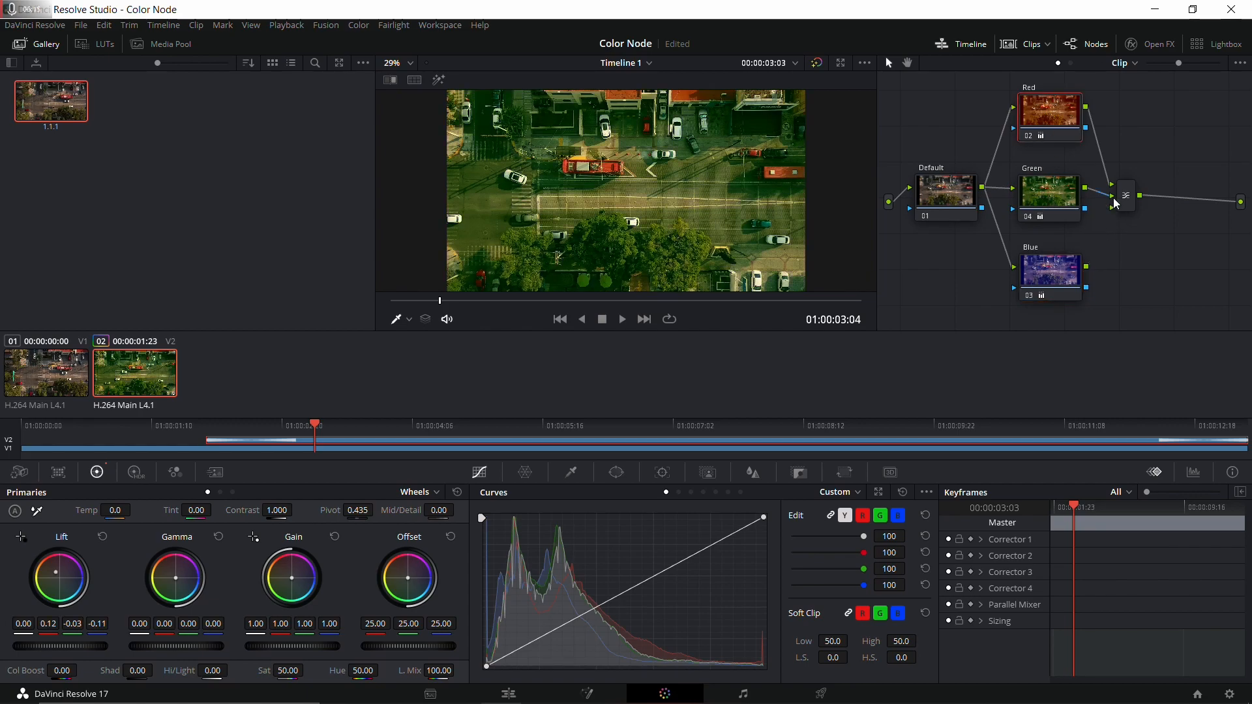
drag(1111, 195, 1088, 201)
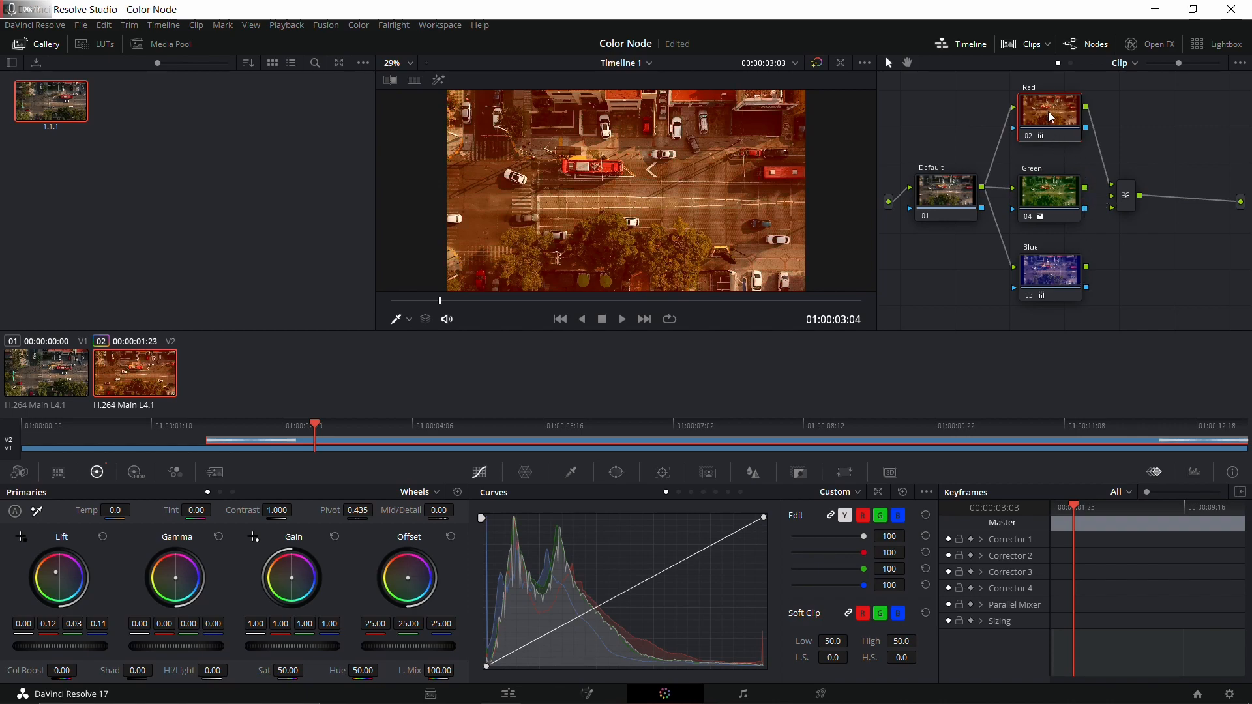
drag(1085, 189, 1110, 202)
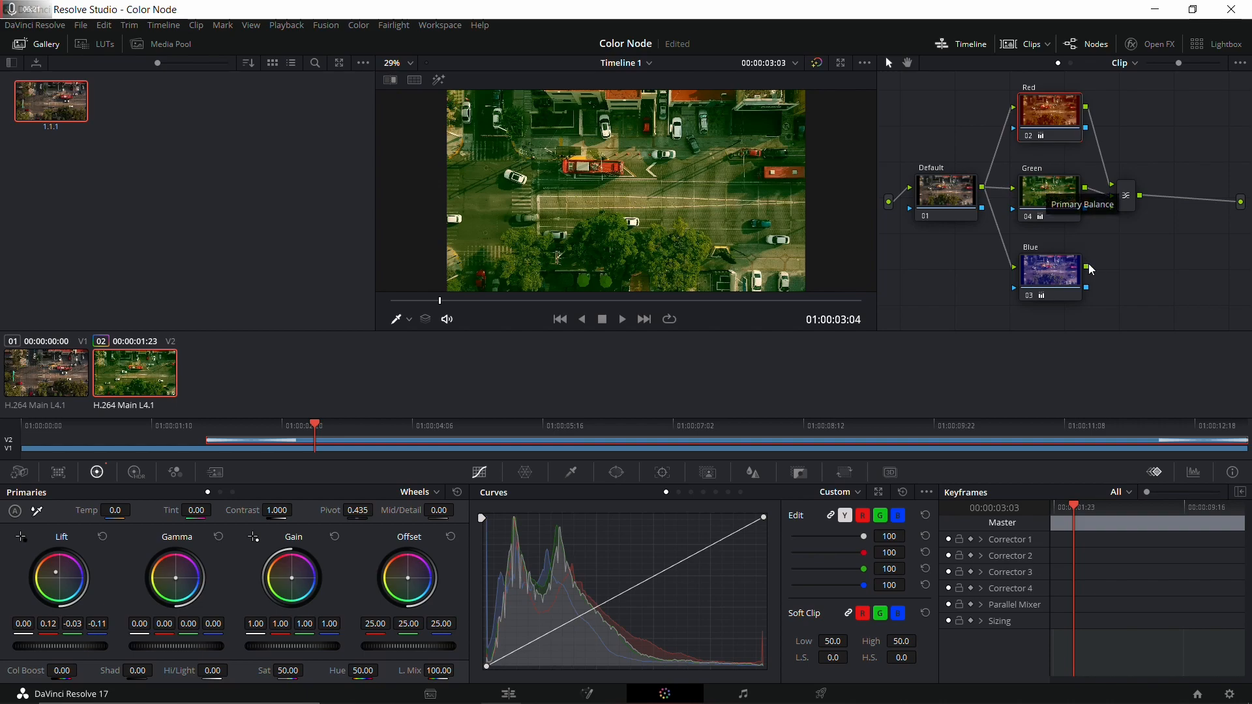
drag(1087, 266, 1112, 207)
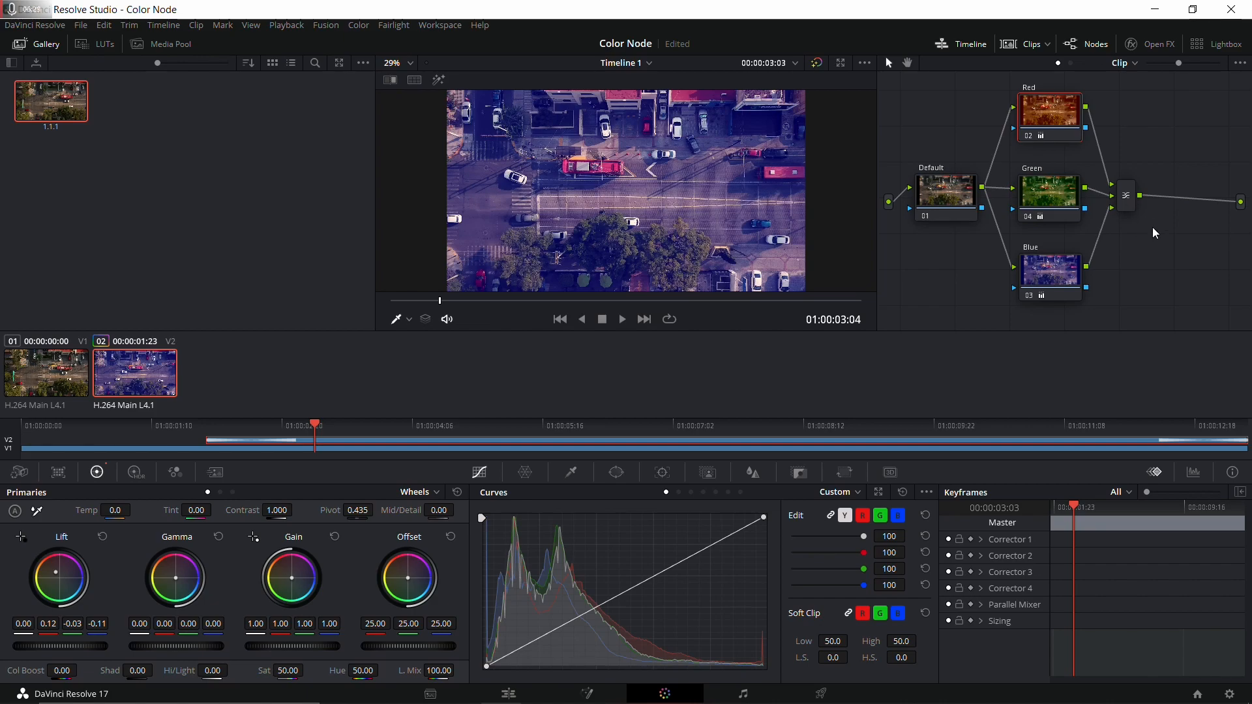
key(ctrl+s)
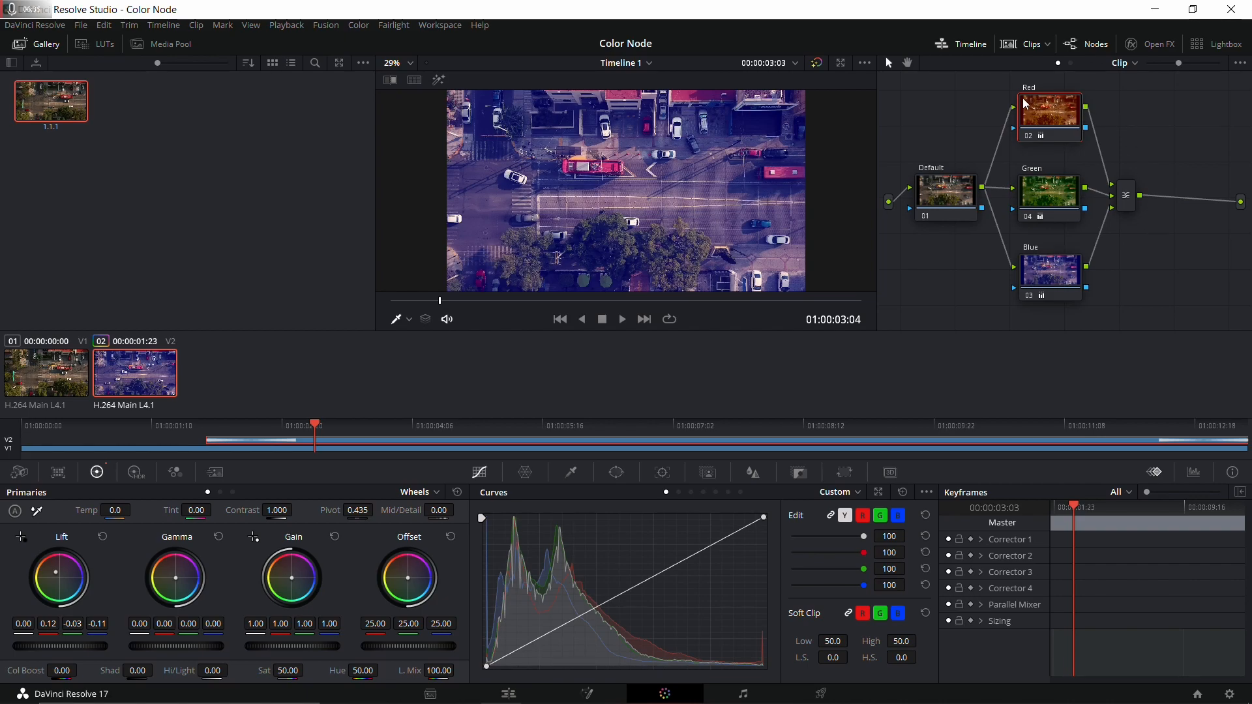
- Look over the Window shape tools for the Blue node and return to the Curves display
click(1045, 271)
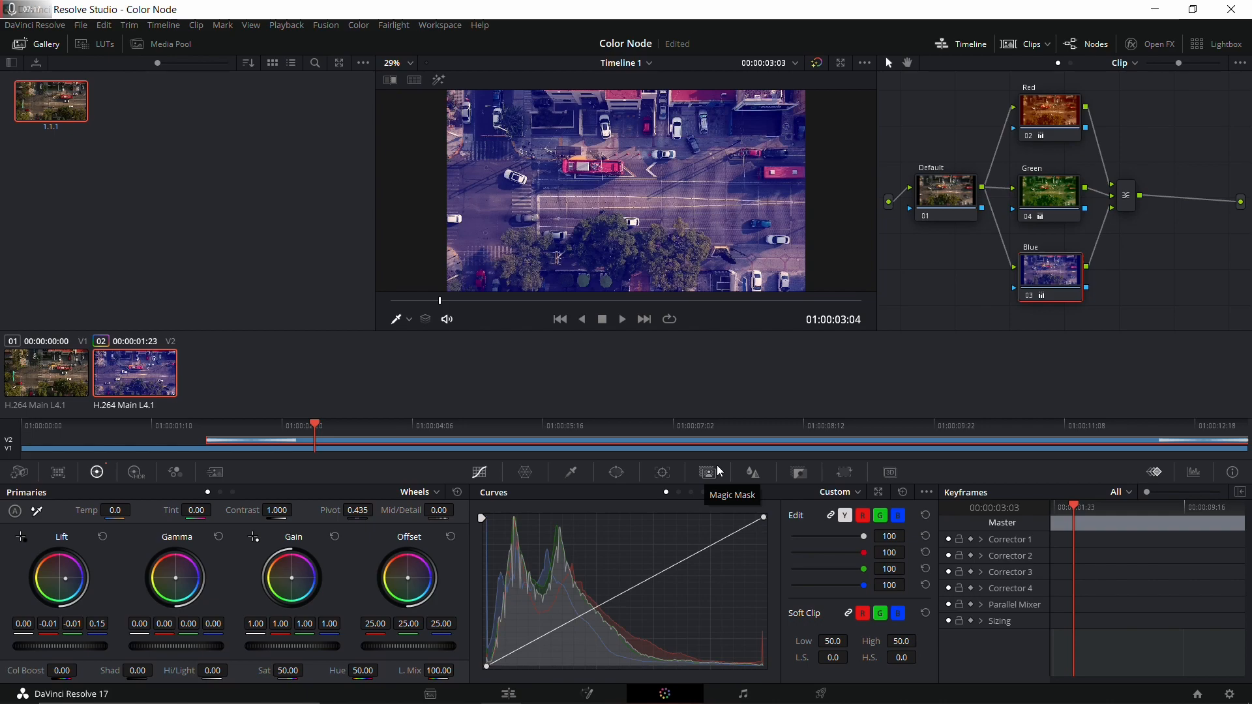
click(618, 475)
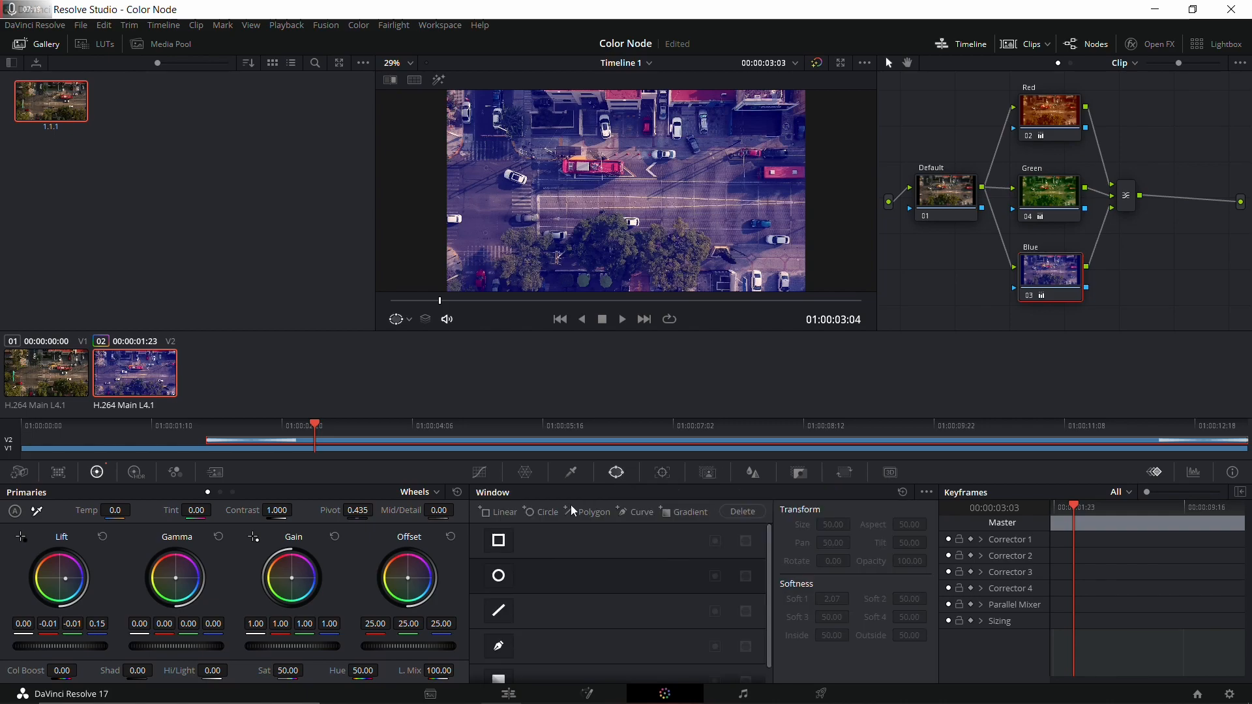
click(481, 472)
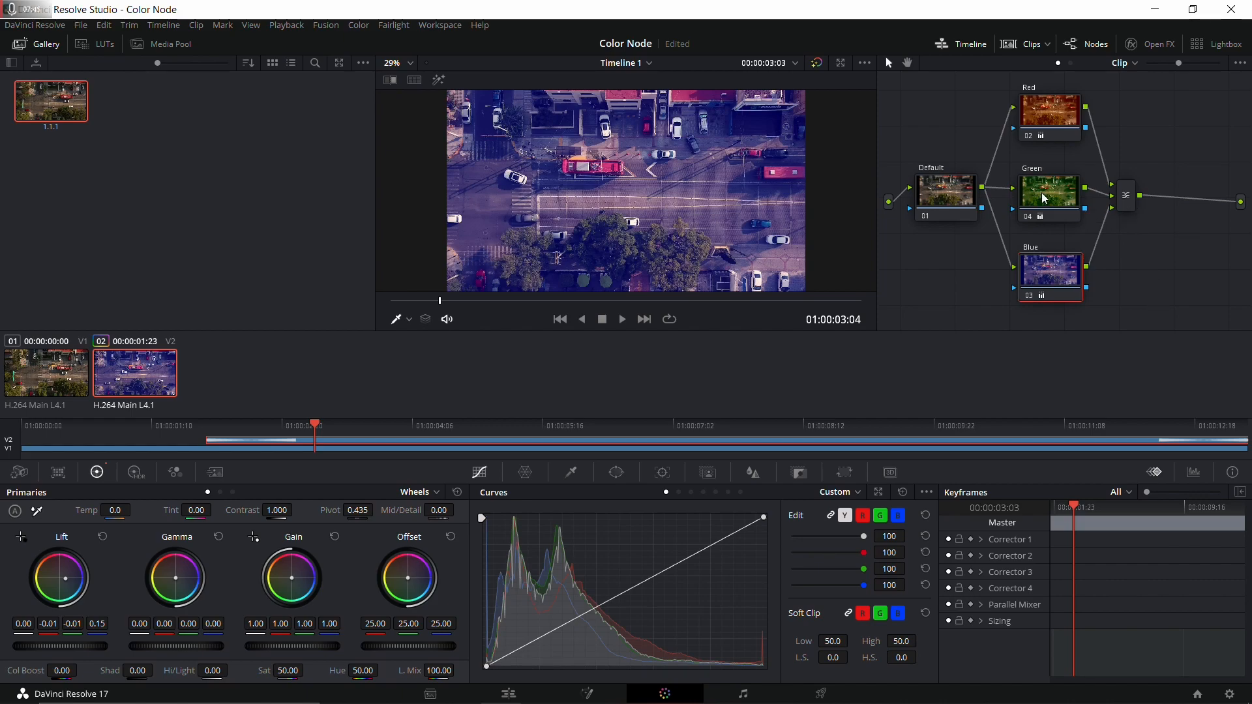
- Morph the Layer Mixer into a Parallel node to compare the blended result, and morph it back into a Layer Mixer node
right_click(1125, 194)
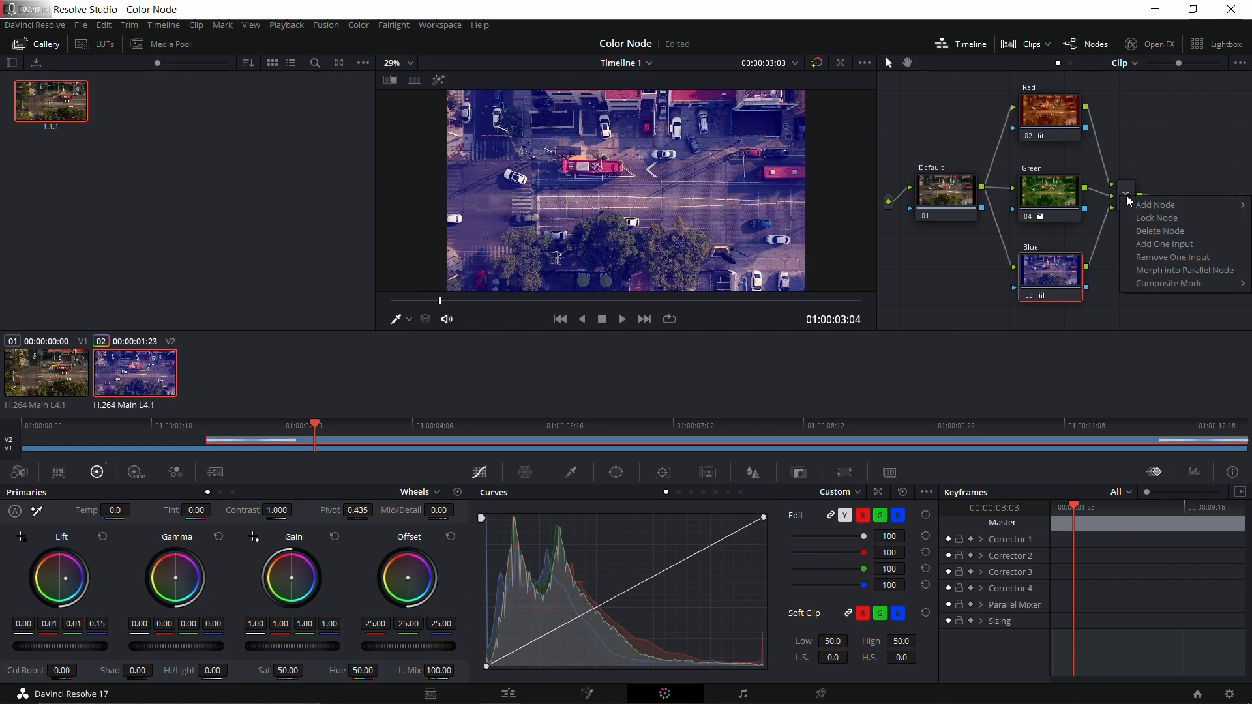
click(1175, 272)
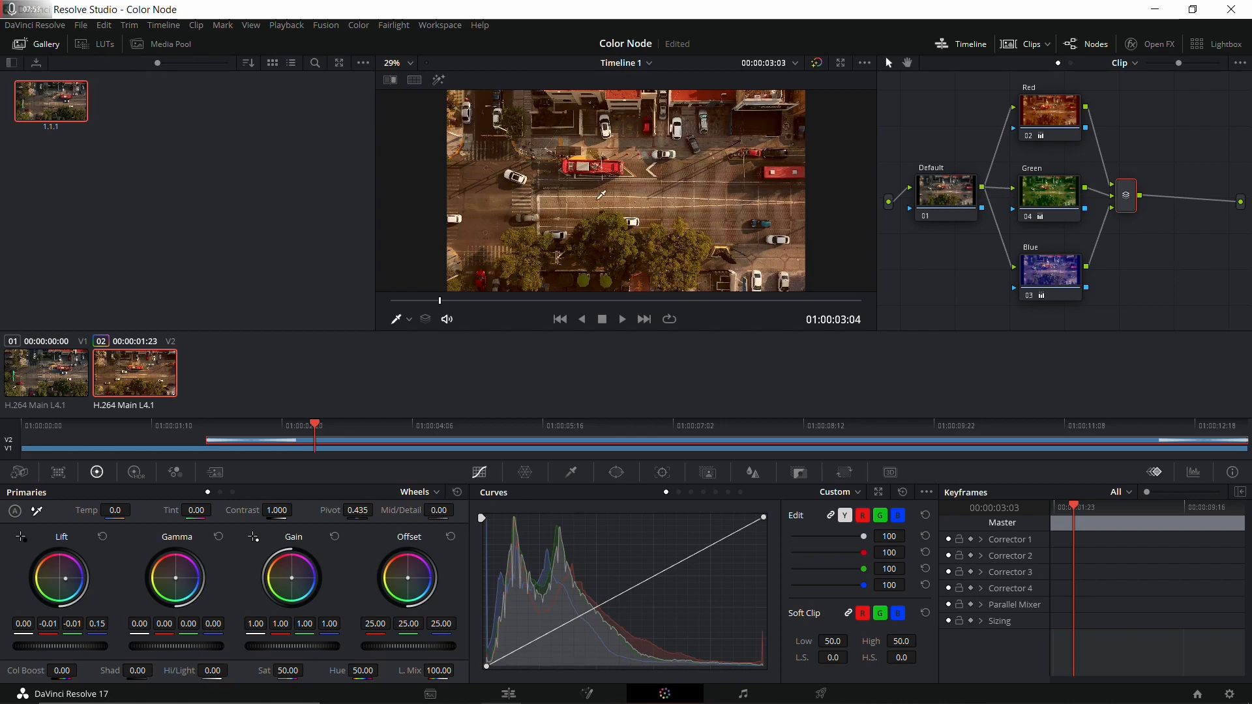
drag(1029, 283, 1020, 283)
right_click(1127, 198)
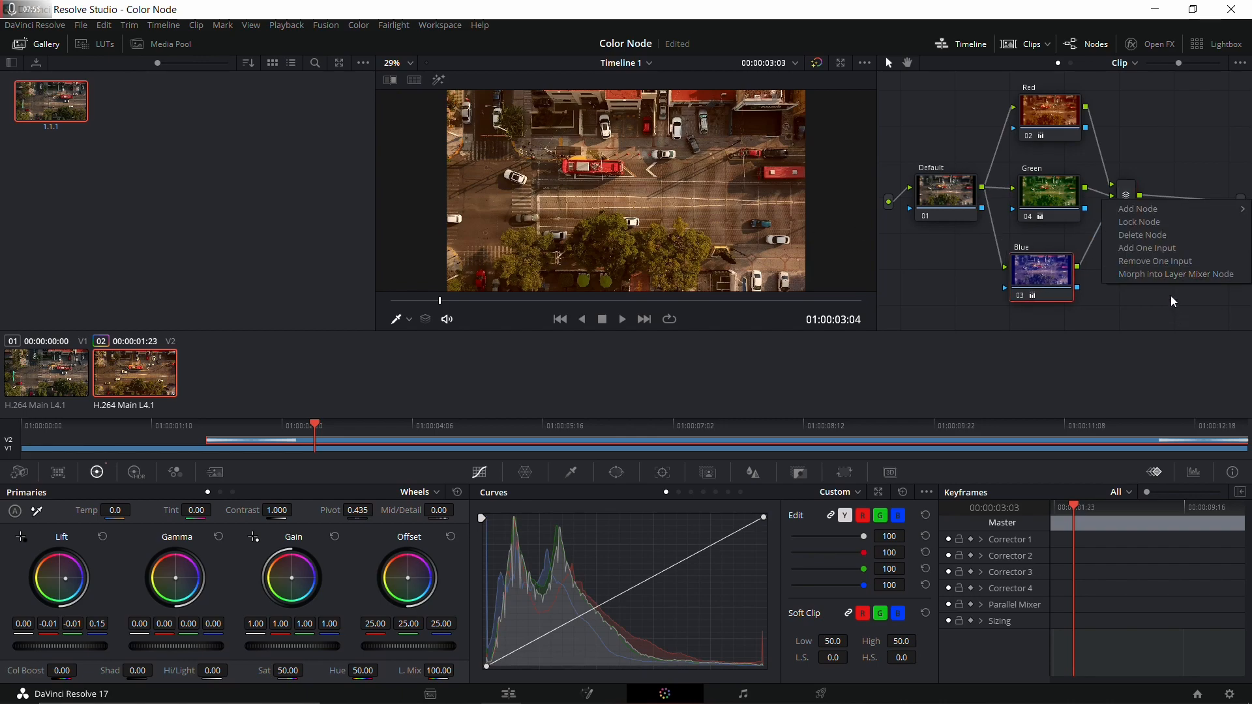
click(1175, 274)
- Set the Layer Mixer's composite mode to Multiply and shift the Blue node's Lift to -0.00 red, -0.02 green and 0.17 blue
right_click(1129, 196)
mouse_move(1169, 286)
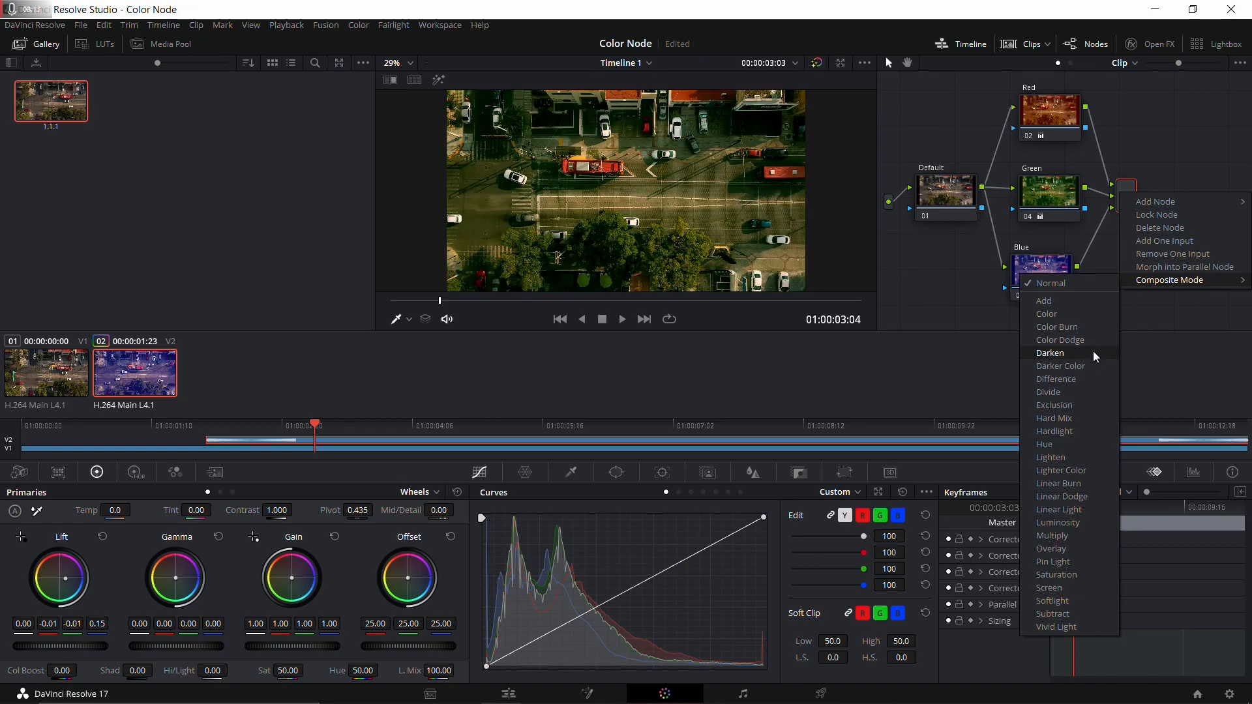
click(1070, 537)
drag(1055, 287, 1066, 288)
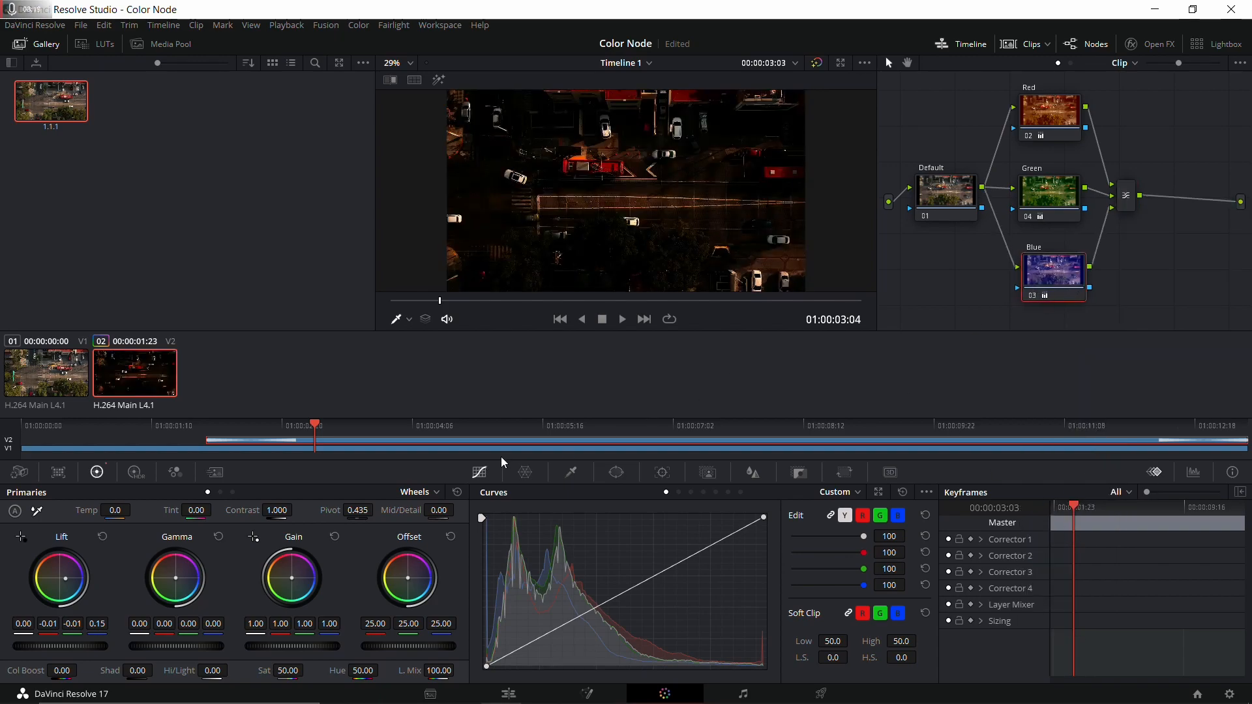
drag(66, 577, 64, 577)
- Review the Layer Mixer's composite mode options while keeping Multiply, and realign the Blue node beneath the Green node
right_click(1126, 196)
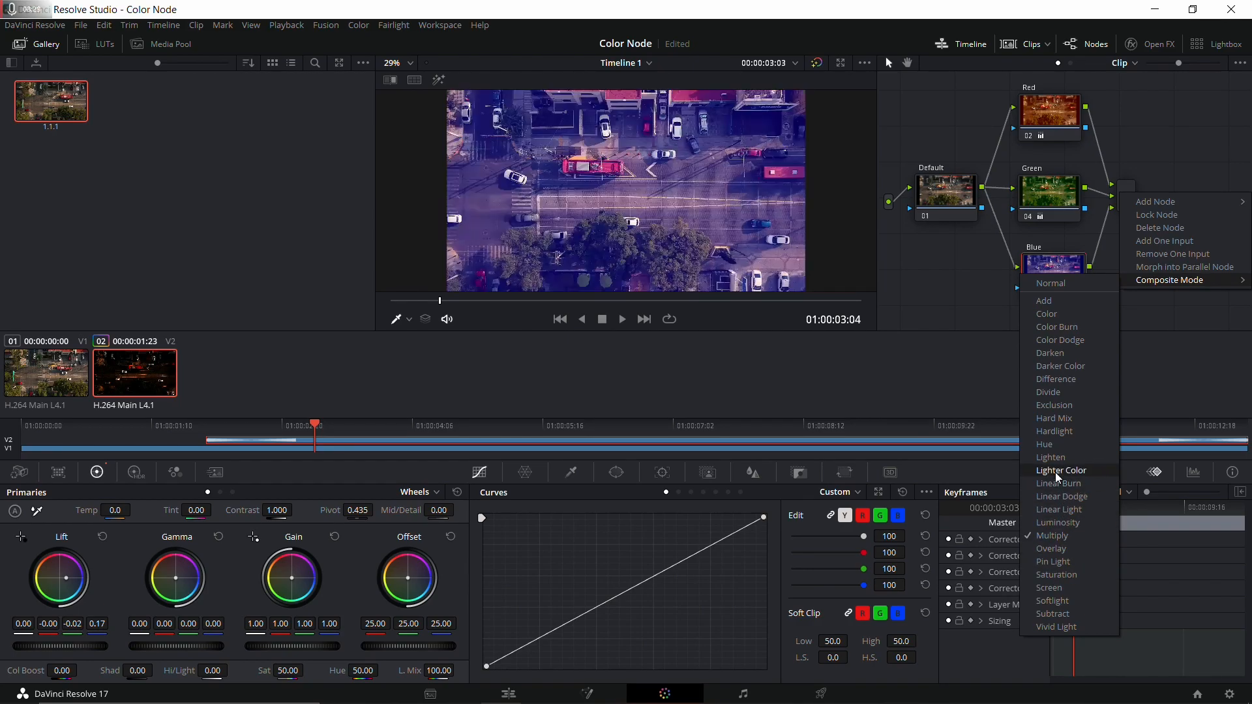
click(1181, 347)
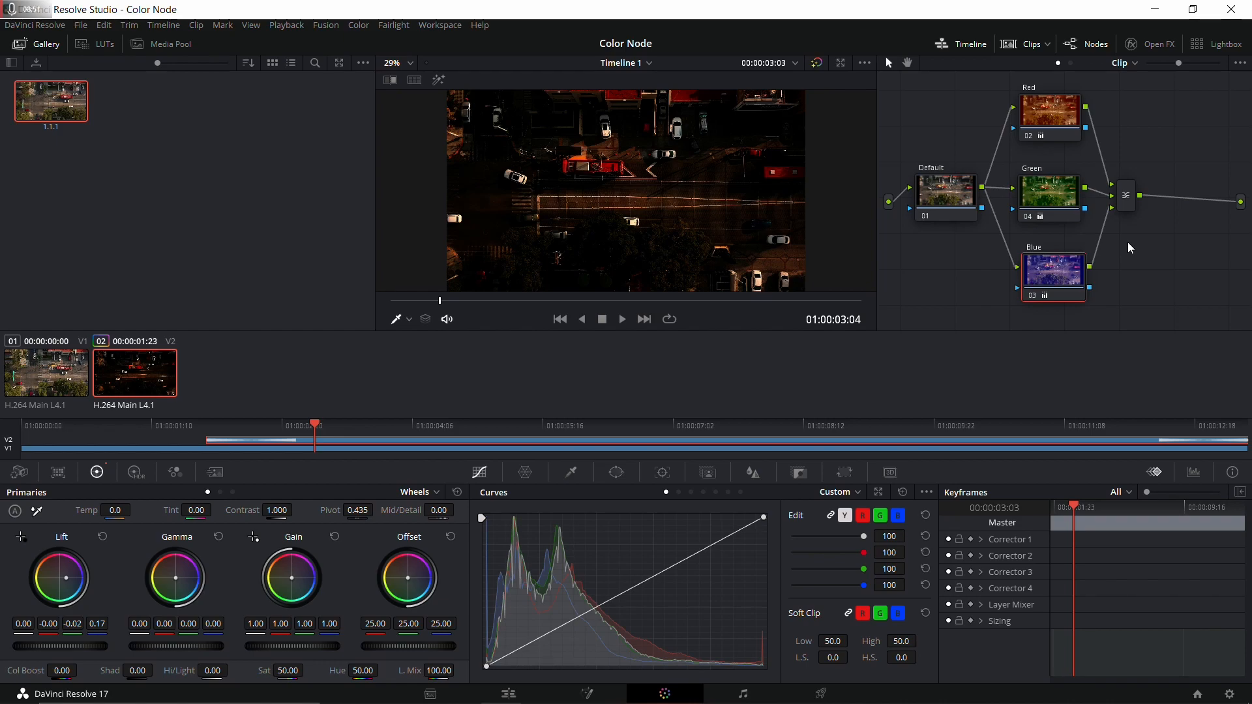
right_click(1126, 204)
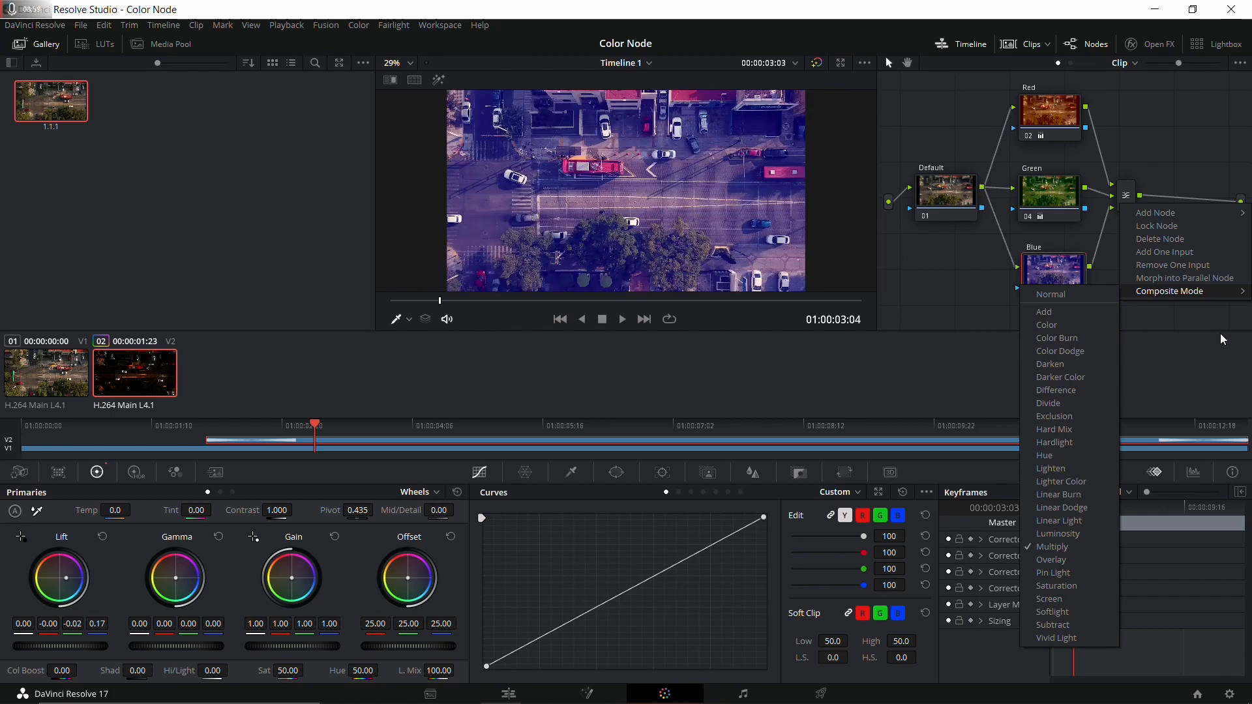
click(1141, 311)
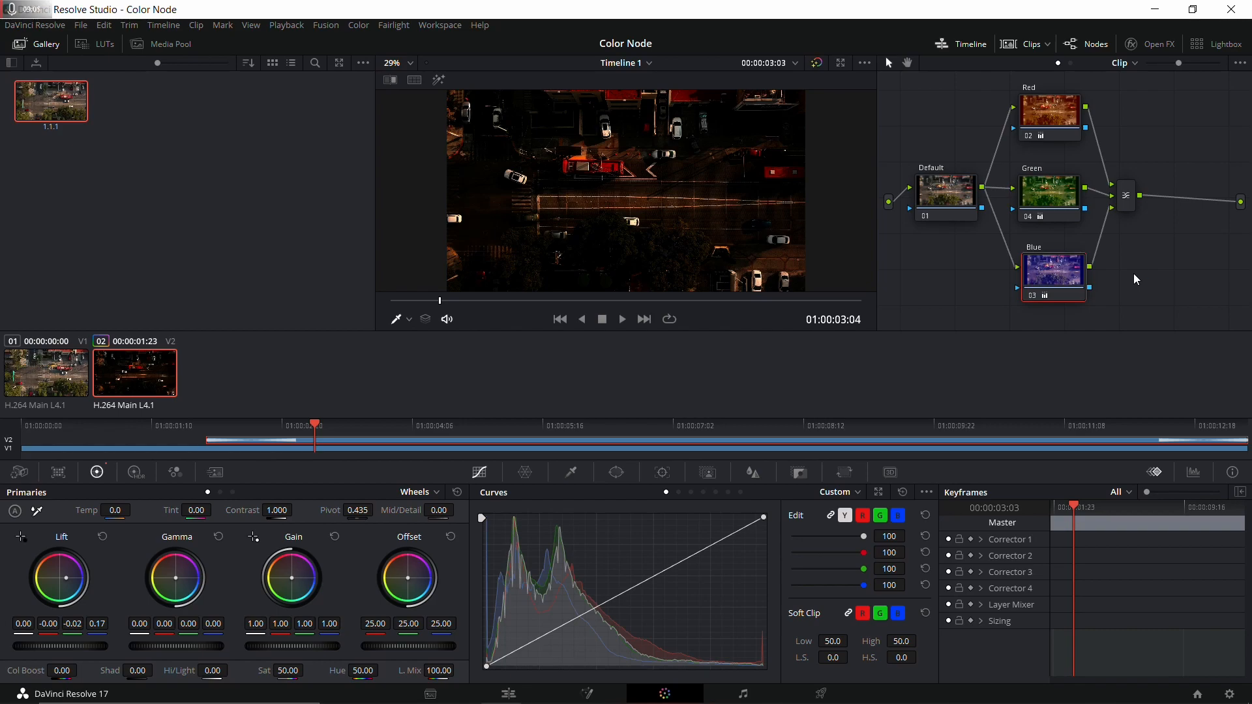
drag(1060, 274, 1052, 275)
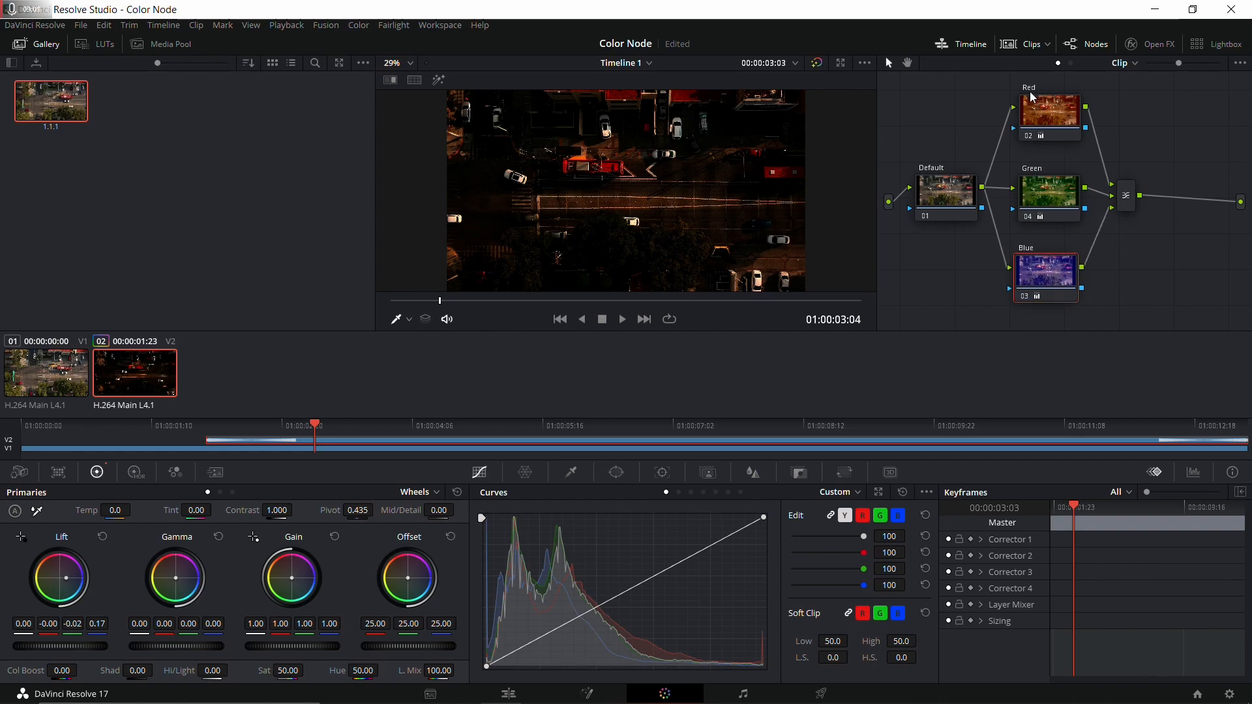